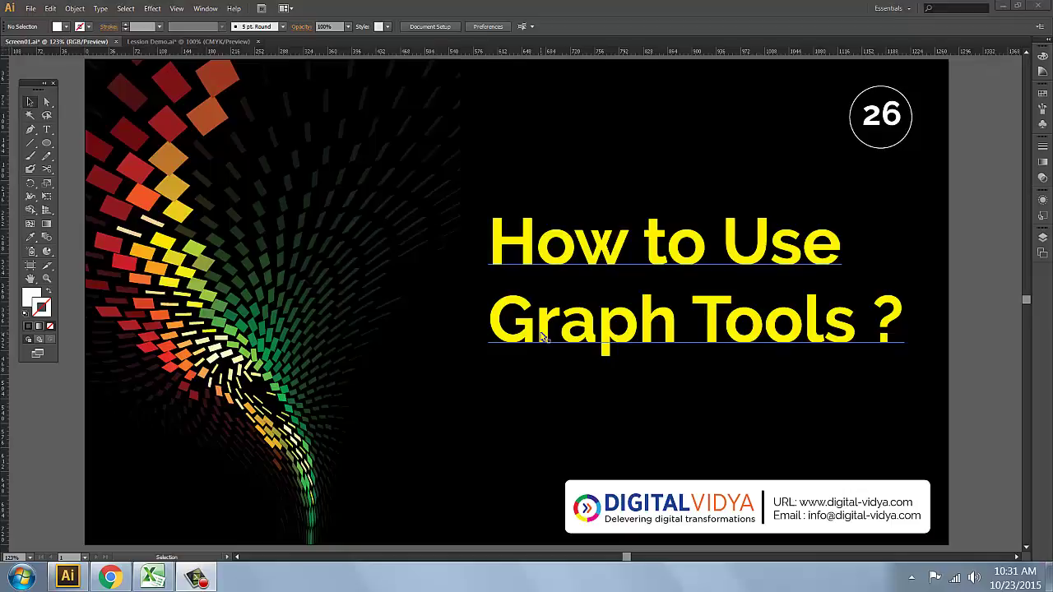
Switch to the Lesson Demo.ai document showing the blank Graph Tool Demo artboard
{"action": "left_click", "coordinate": [158, 41]}
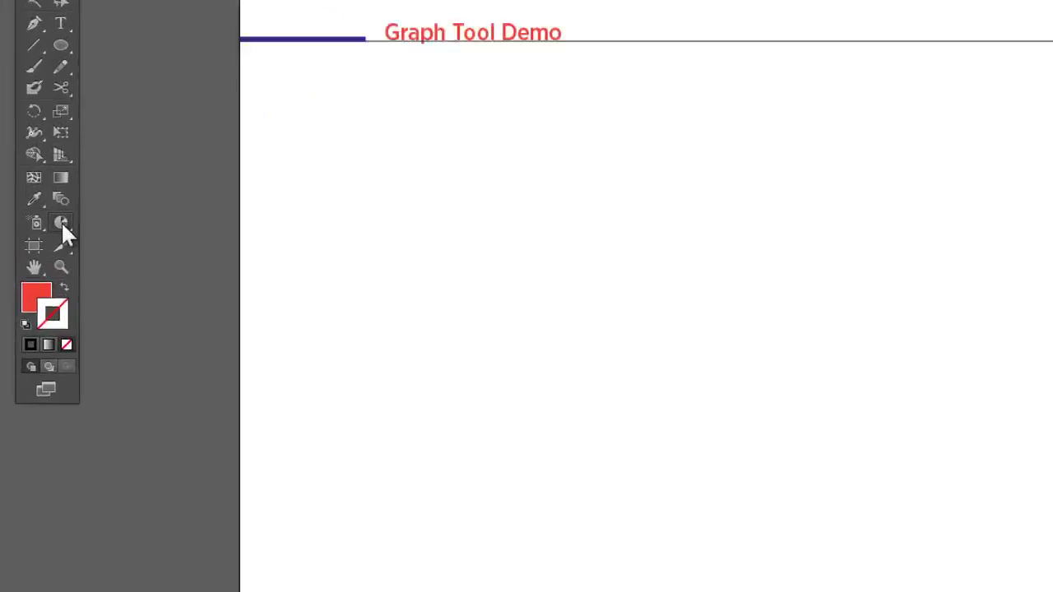
Tear off the graph tools flyout into a floating panel near the artboard top
{"action": "left_click", "coordinate": [47, 252]}
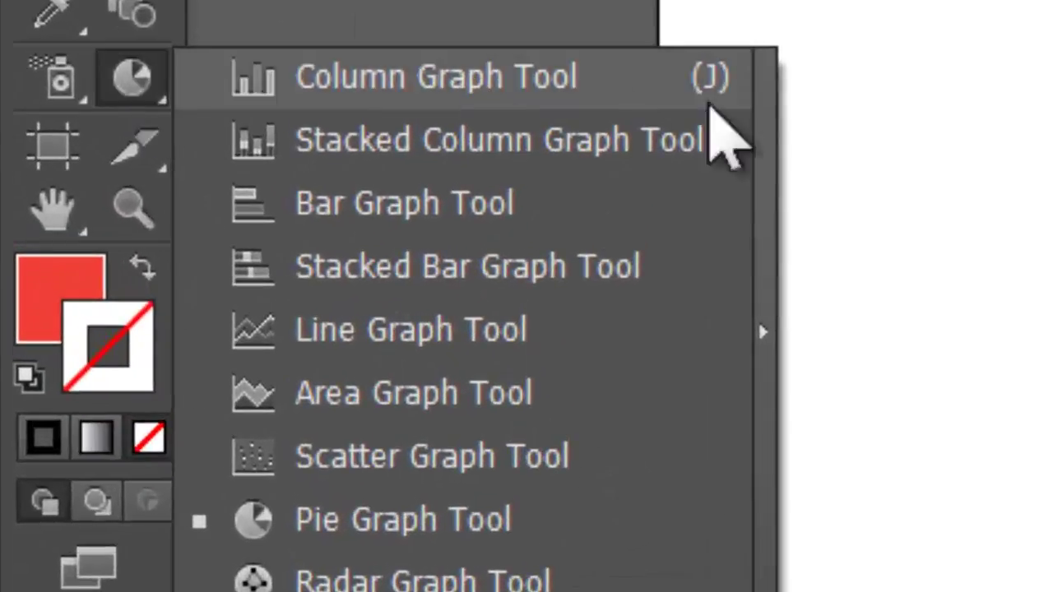
{"action": "left_click", "coordinate": [763, 332]}
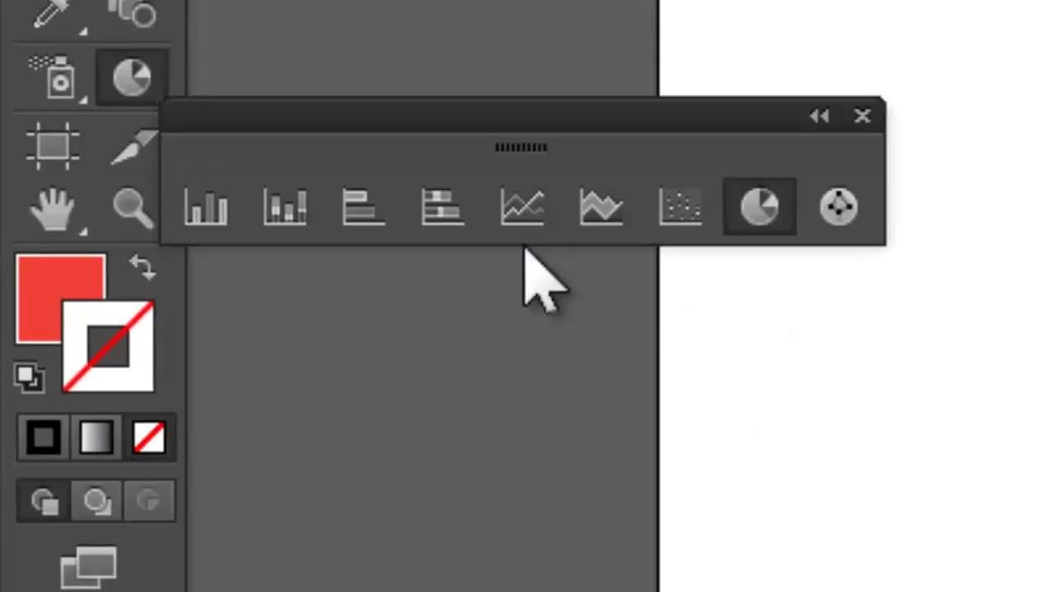
{"action": "left_click_drag", "start_coordinate": [508, 146], "coordinate": [1052, 9]}
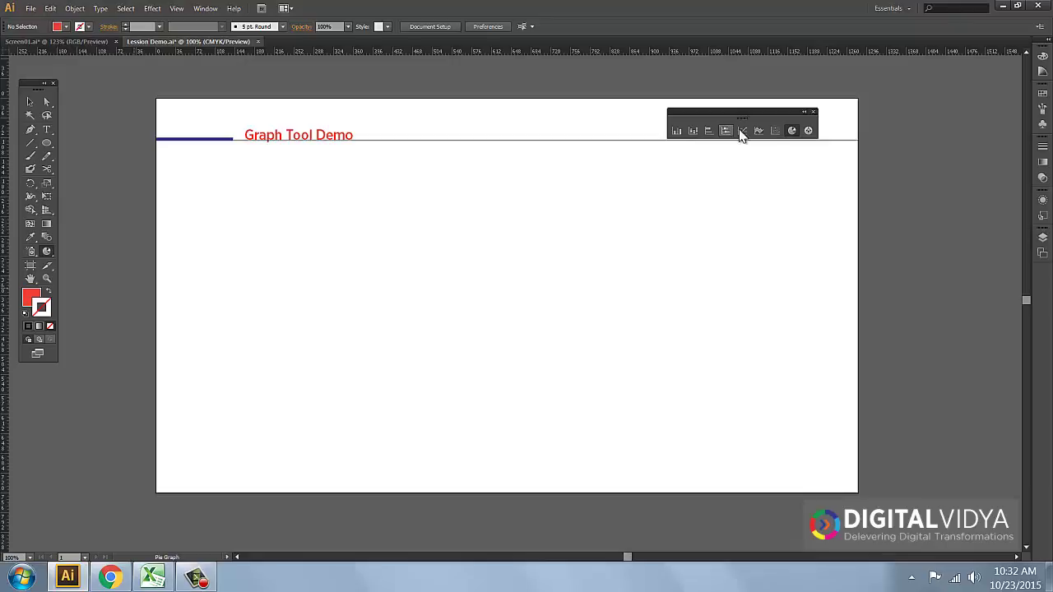
Select the Column Graph tool, opening and cancelling the graph size dialog
{"action": "left_click", "coordinate": [676, 131]}
{"action": "left_click", "coordinate": [379, 194]}
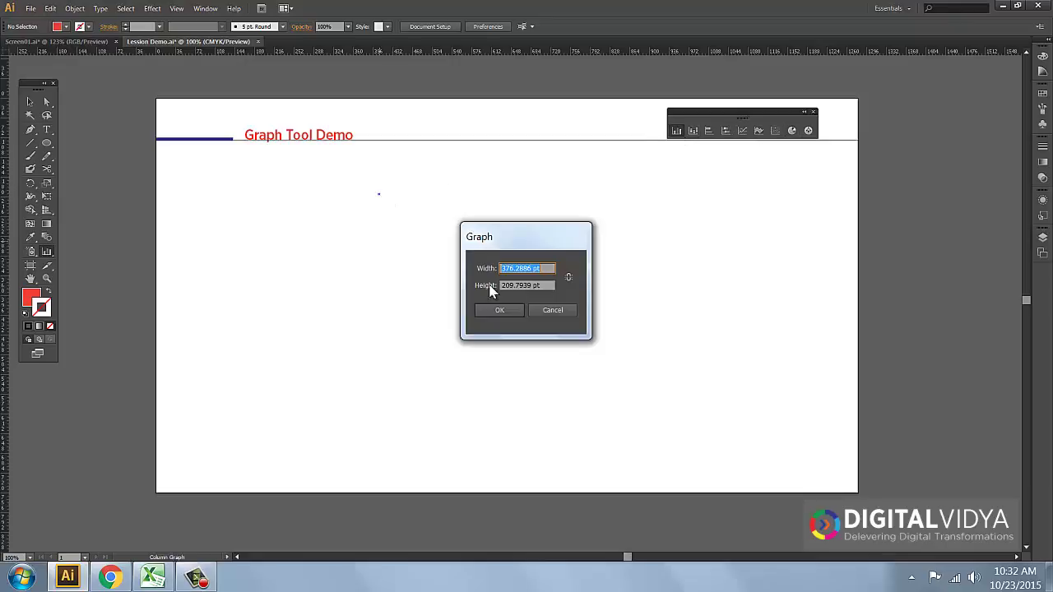
{"action": "left_click", "coordinate": [546, 286]}
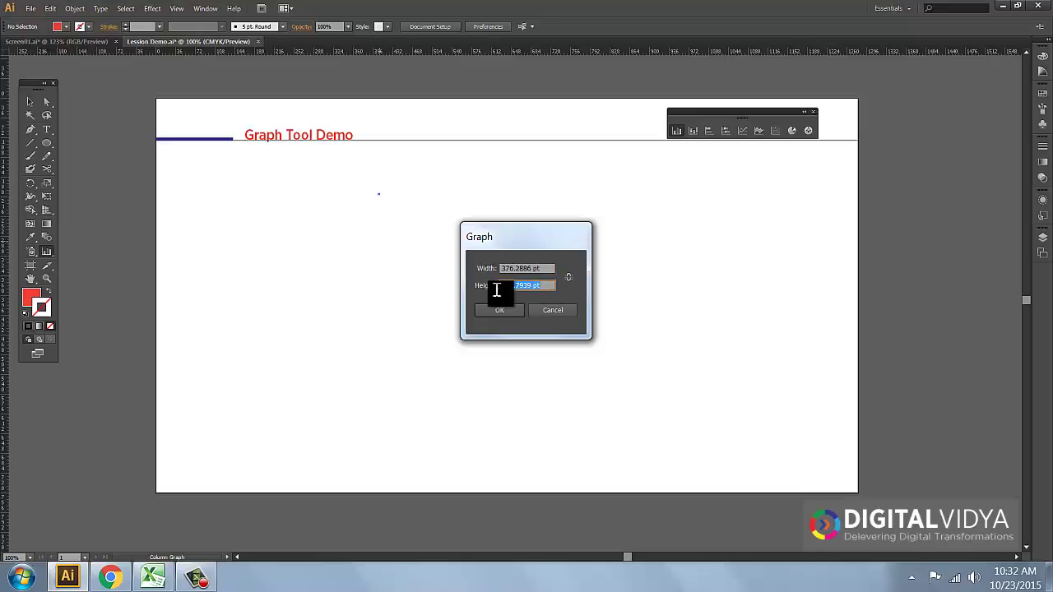
{"action": "left_click", "coordinate": [501, 313]}
{"action": "left_click", "coordinate": [552, 315]}
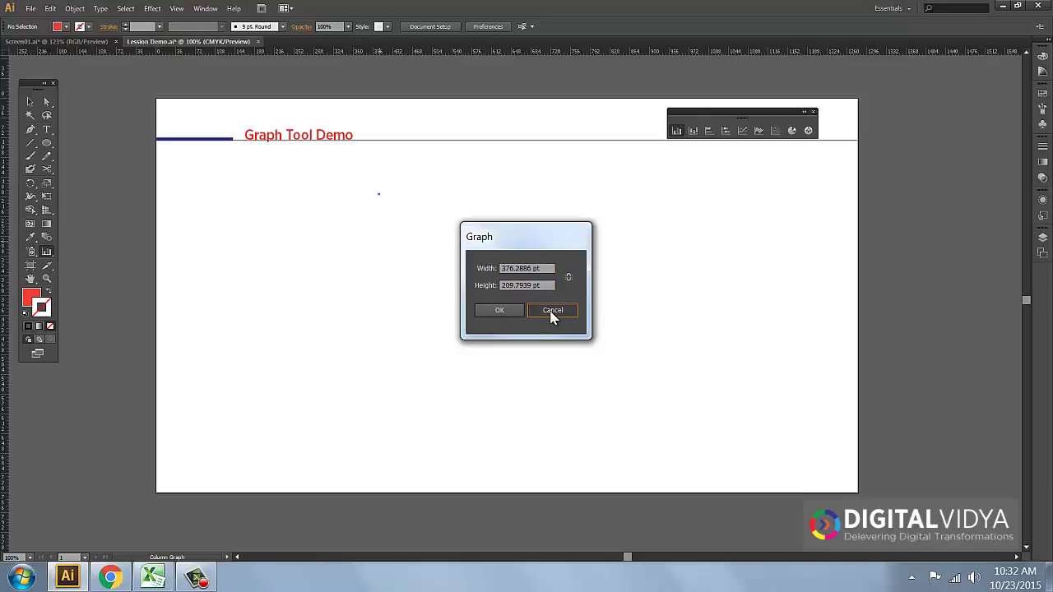
{"action": "left_click", "coordinate": [676, 132]}
Drag out a column graph across the artboard and start typing the first header in its data sheet
{"action": "left_click_drag", "start_coordinate": [230, 186], "coordinate": [564, 439]}
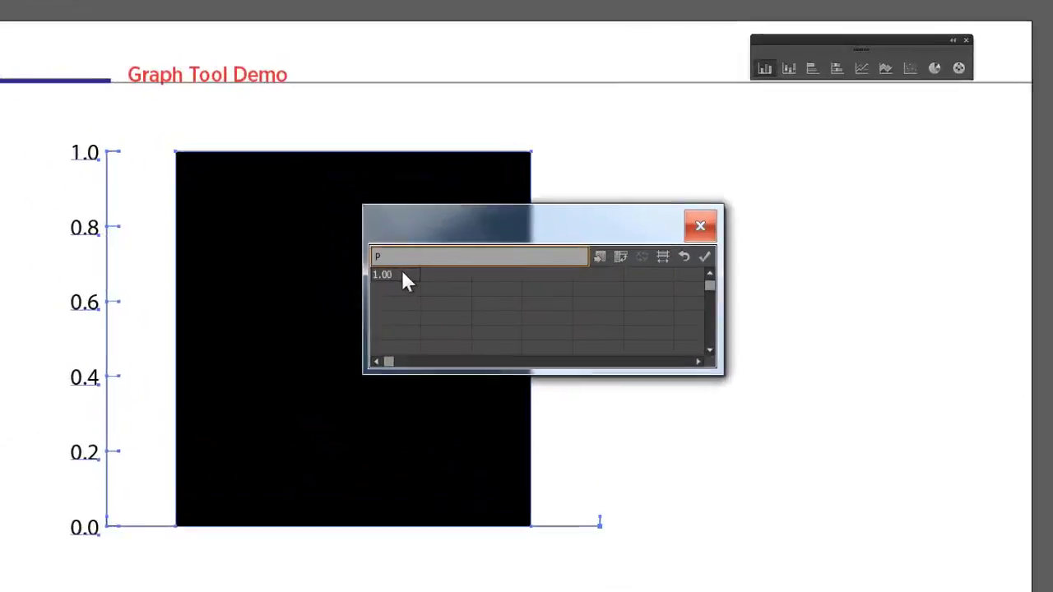
{"action": "type", "text": "Pl"}
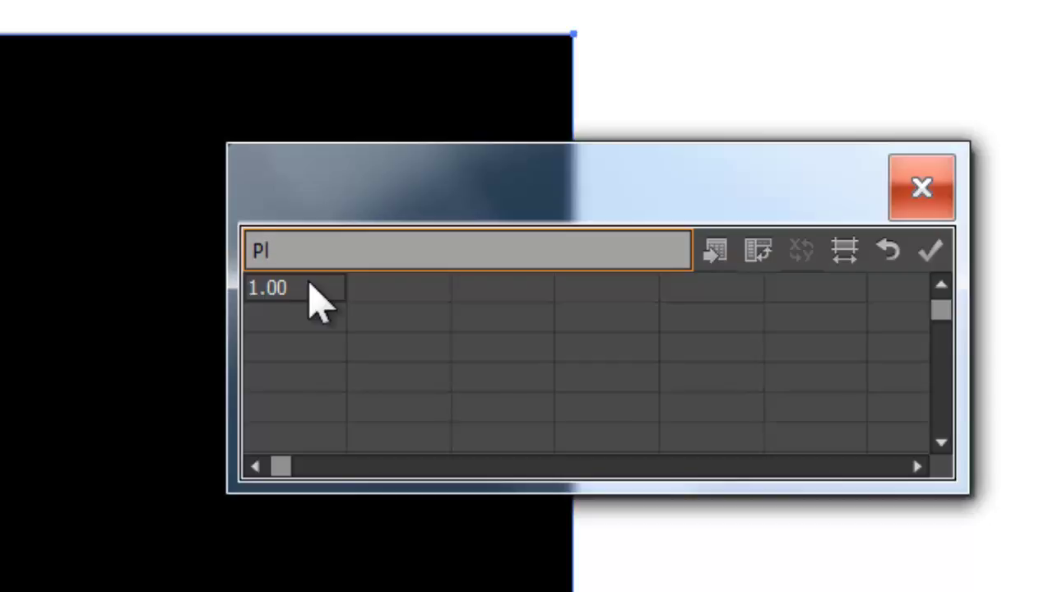
Enter the column headers Player Name, Runs and Overs
{"action": "type", "text": "yer Name"}
{"action": "left_click", "coordinate": [436, 290]}
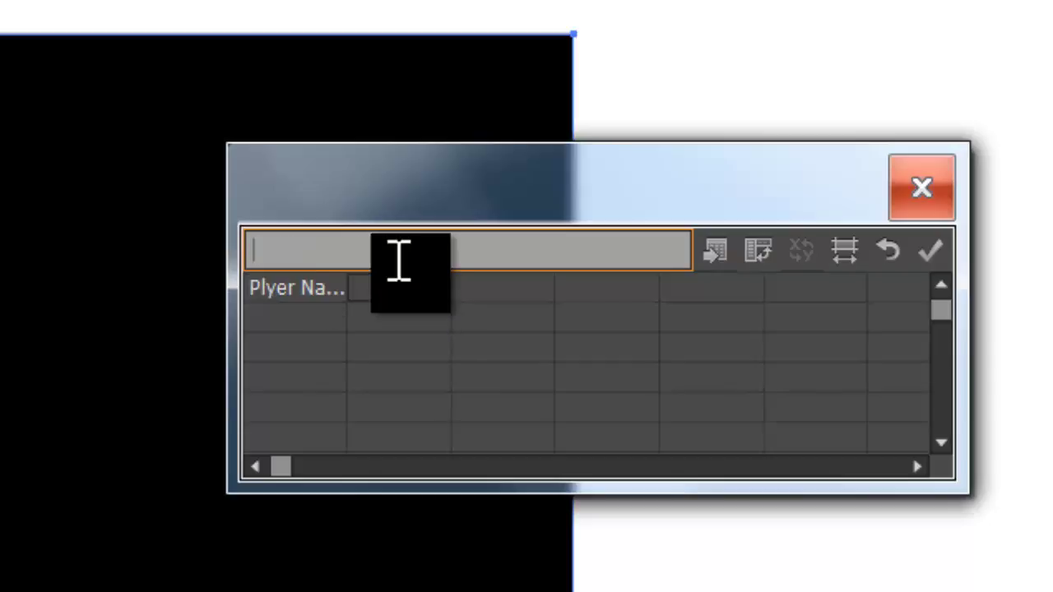
{"action": "type", "text": "Runs"}
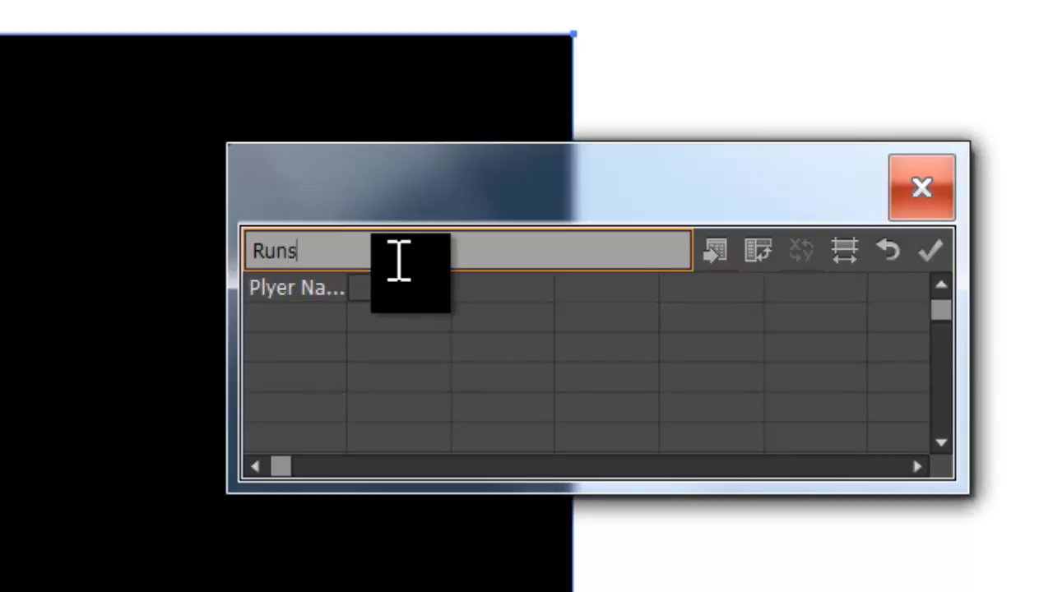
{"action": "left_click", "coordinate": [499, 292]}
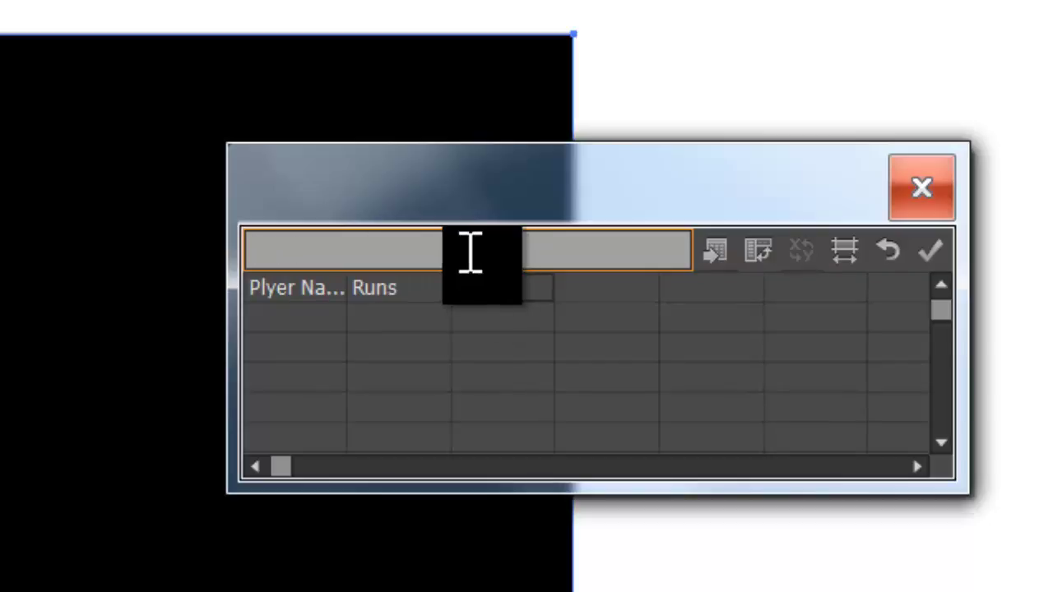
{"action": "type", "text": "Overs"}
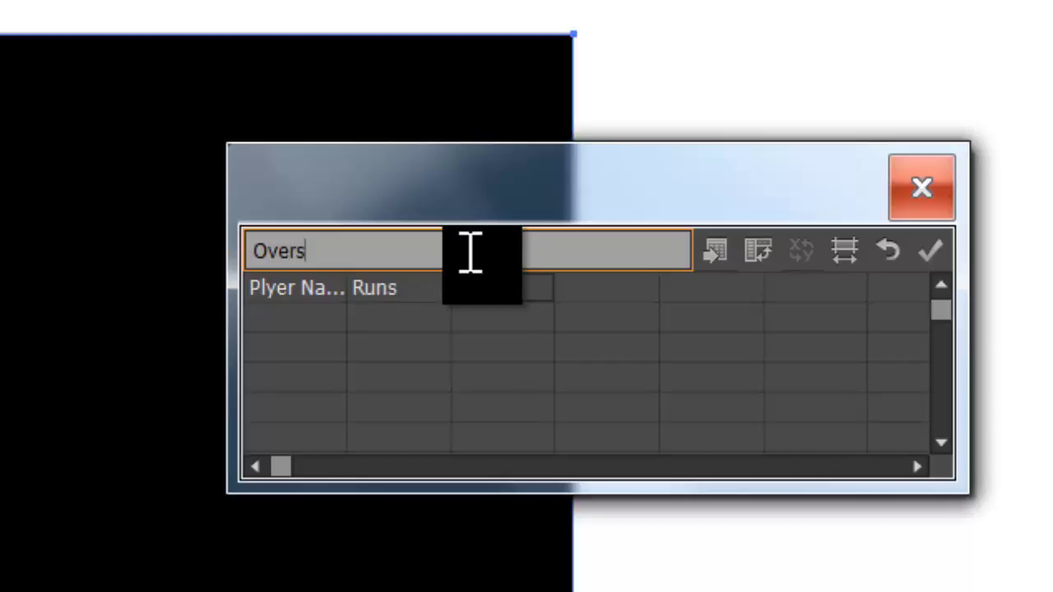
{"action": "left_click", "coordinate": [301, 324]}
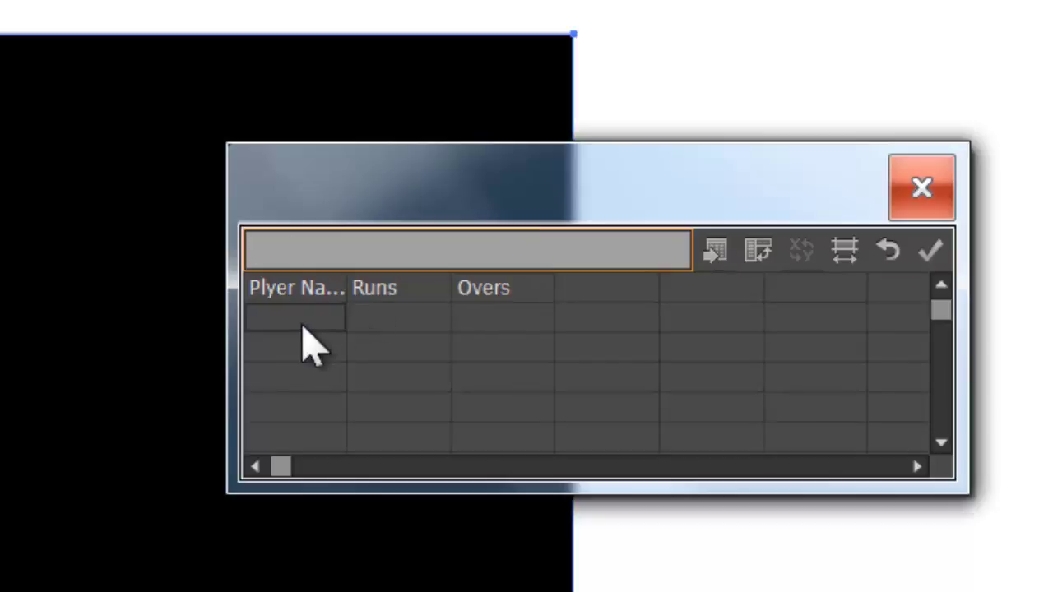
Enter the first row: Rahul, 66 runs, 10 overs
{"action": "type", "text": "Rahul"}
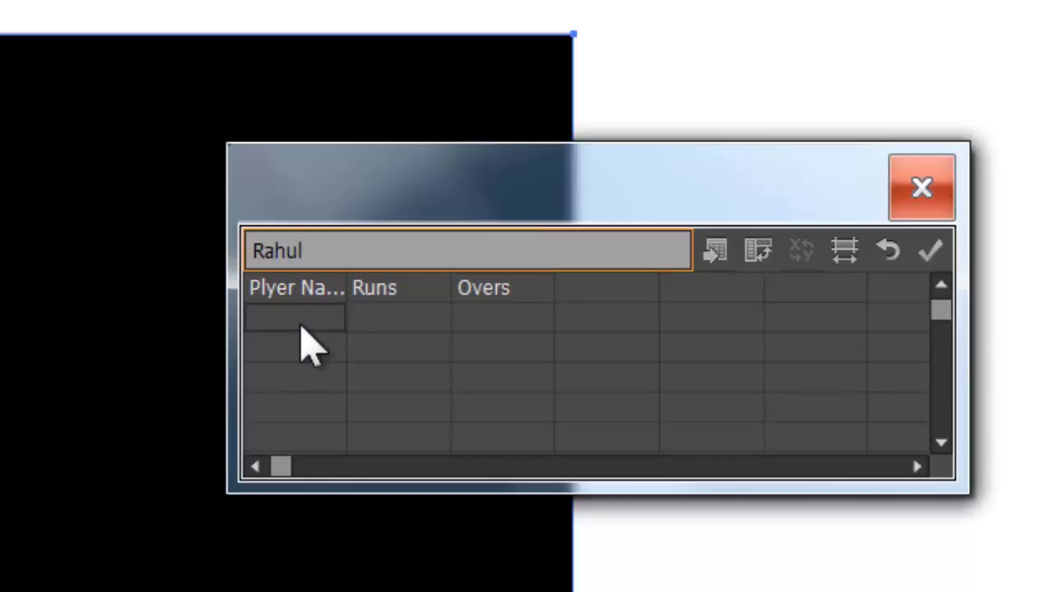
{"action": "left_click", "coordinate": [418, 317]}
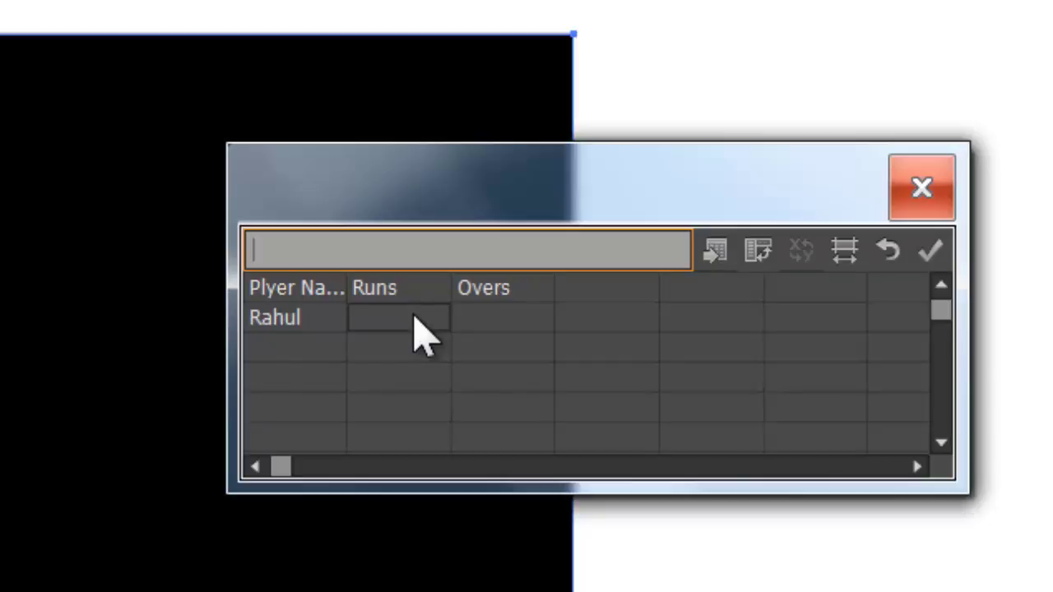
{"action": "type", "text": "66"}
{"action": "left_click", "coordinate": [488, 322]}
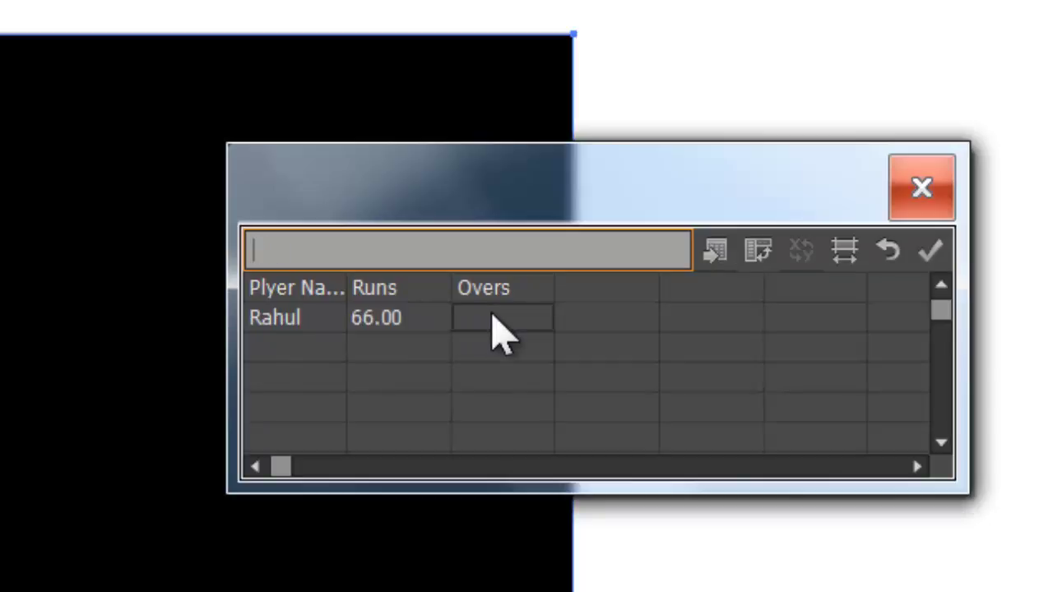
{"action": "type", "text": "10"}
{"action": "left_click", "coordinate": [494, 317]}
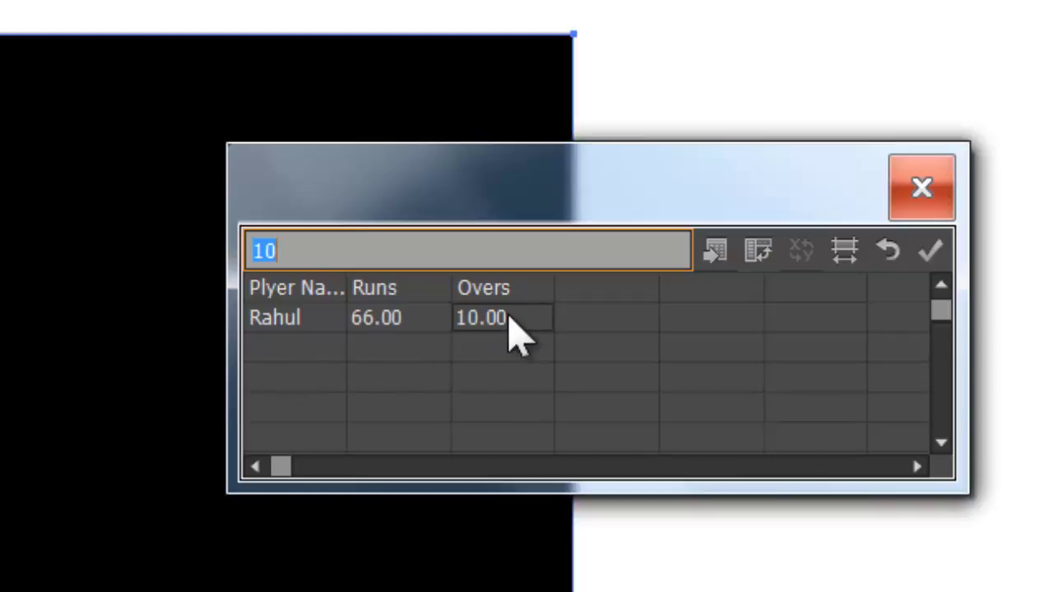
Enter the second row: varma, 120 runs, 10 overs
{"action": "left_click", "coordinate": [317, 339]}
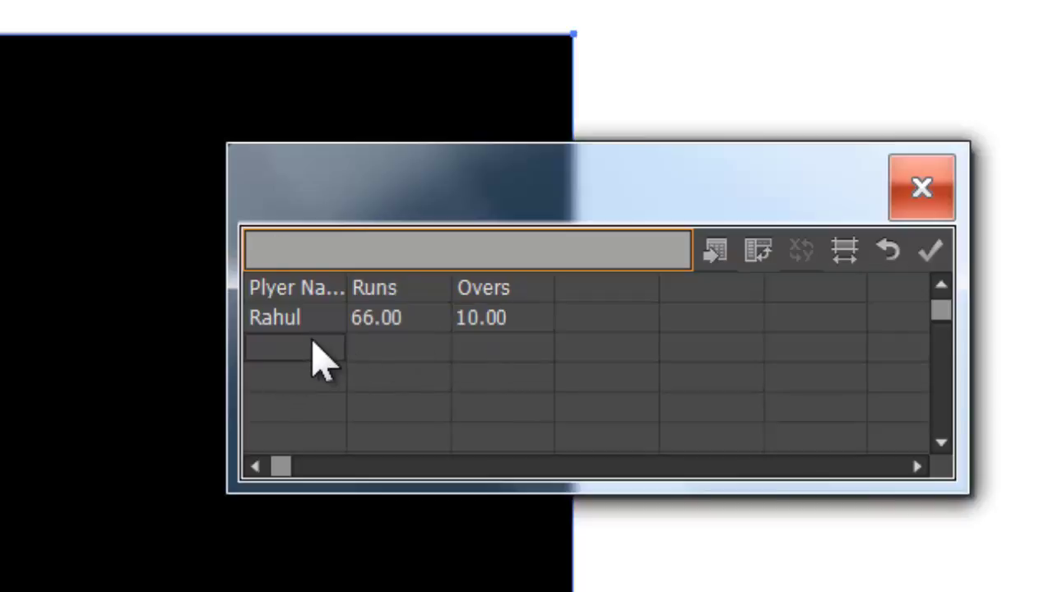
{"action": "type", "text": "varma"}
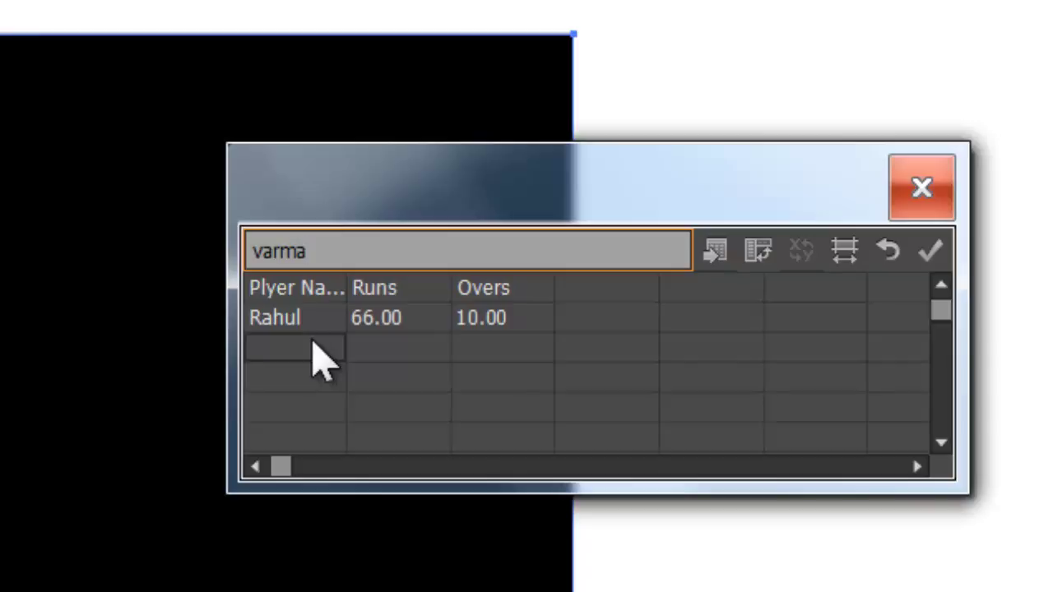
{"action": "left_click", "coordinate": [371, 354]}
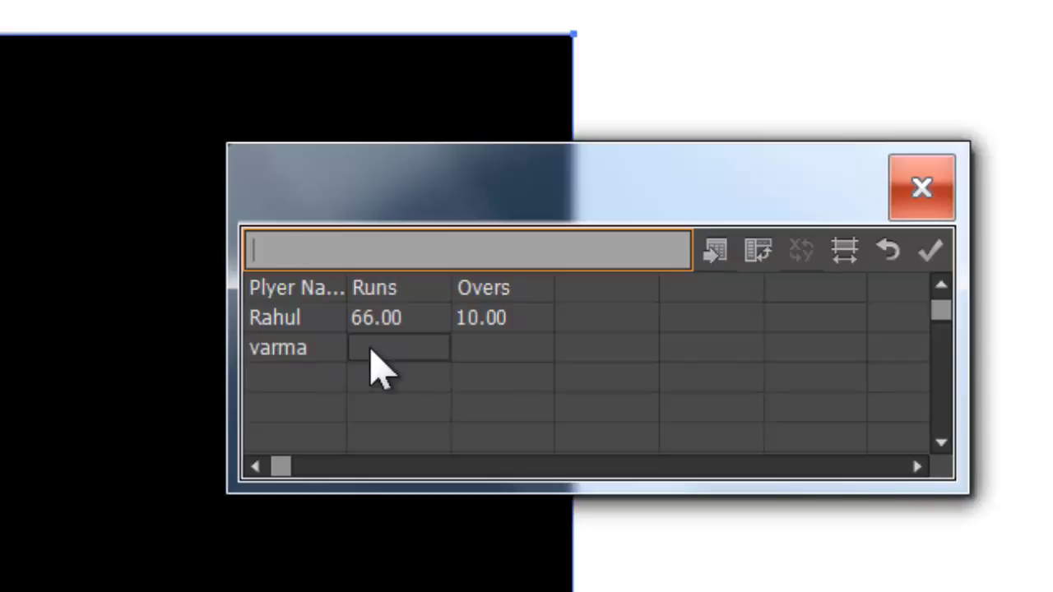
{"action": "type", "text": "120"}
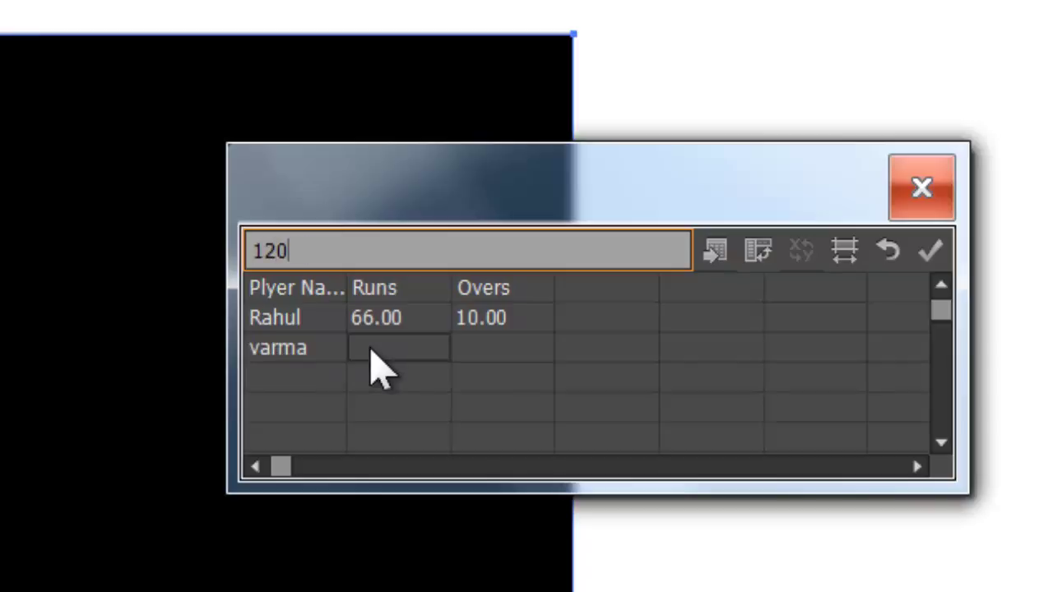
{"action": "left_click", "coordinate": [499, 351]}
{"action": "type", "text": "10"}
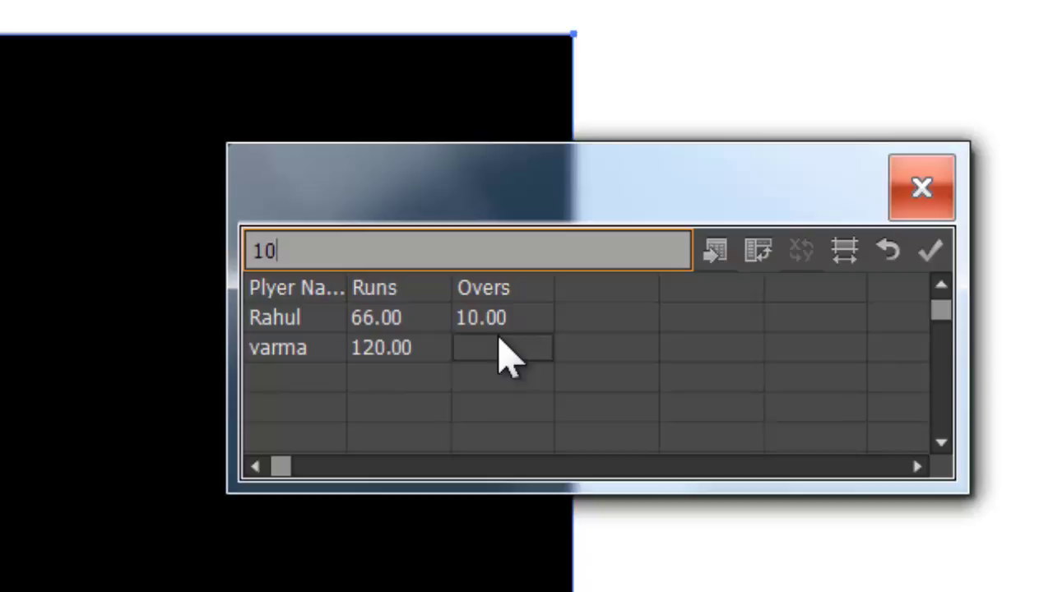
{"action": "left_click", "coordinate": [275, 371]}
Enter the third row (suresh, 168 runs, 10 overs) and apply the data to the graph
{"action": "type", "text": "su"}
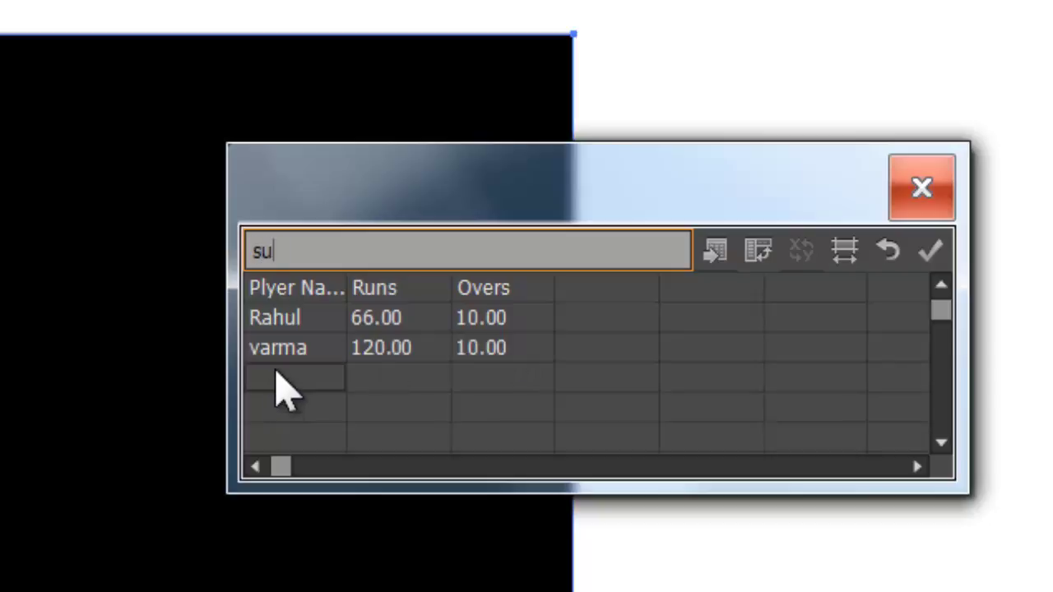
{"action": "type", "text": "resh"}
{"action": "left_click", "coordinate": [365, 380]}
{"action": "type", "text": "1"}
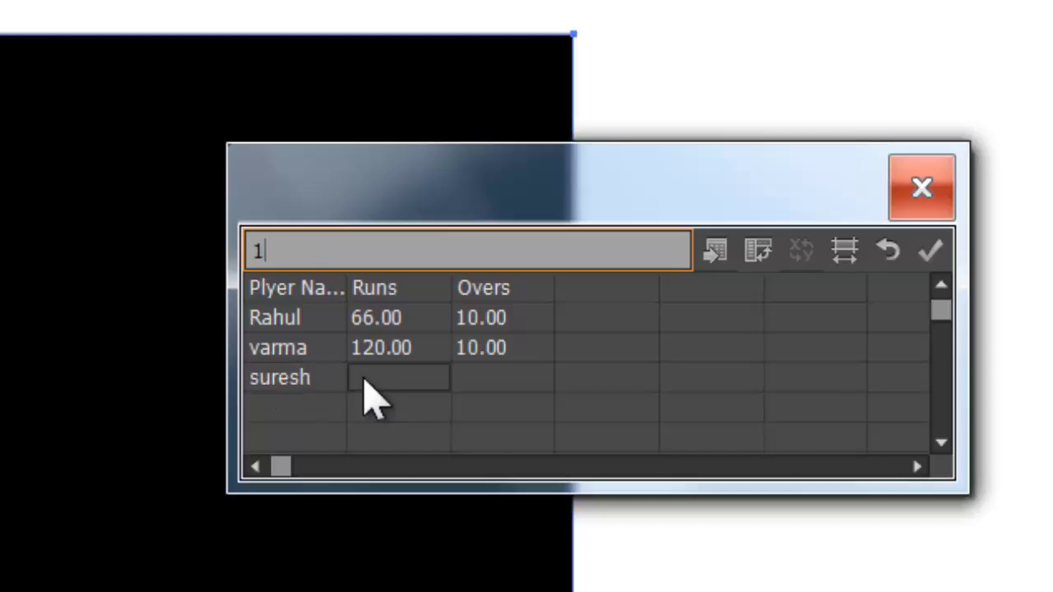
{"action": "type", "text": "68"}
{"action": "left_click", "coordinate": [484, 361]}
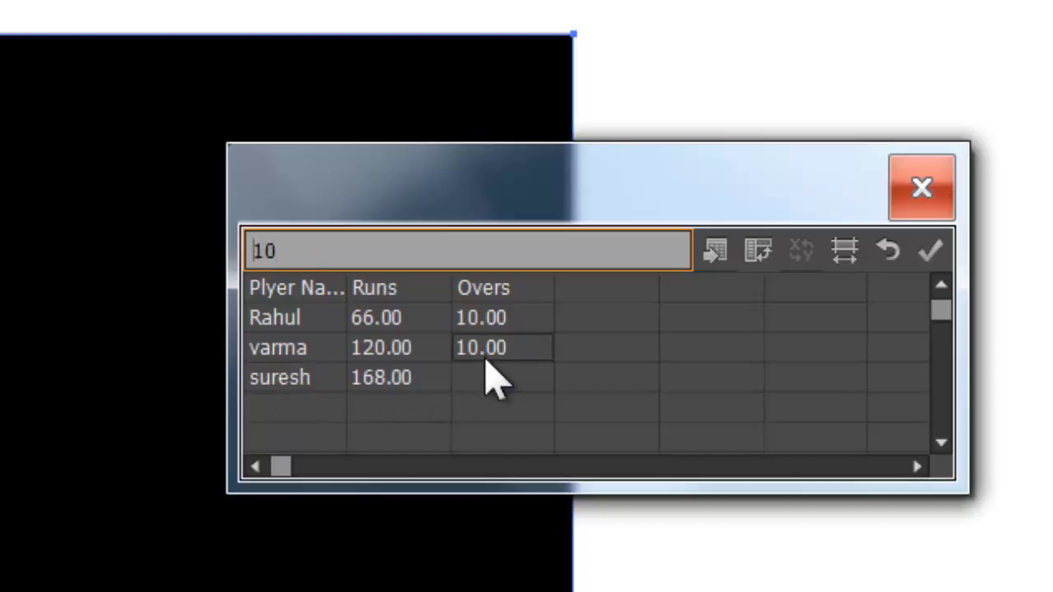
{"action": "left_click", "coordinate": [494, 388]}
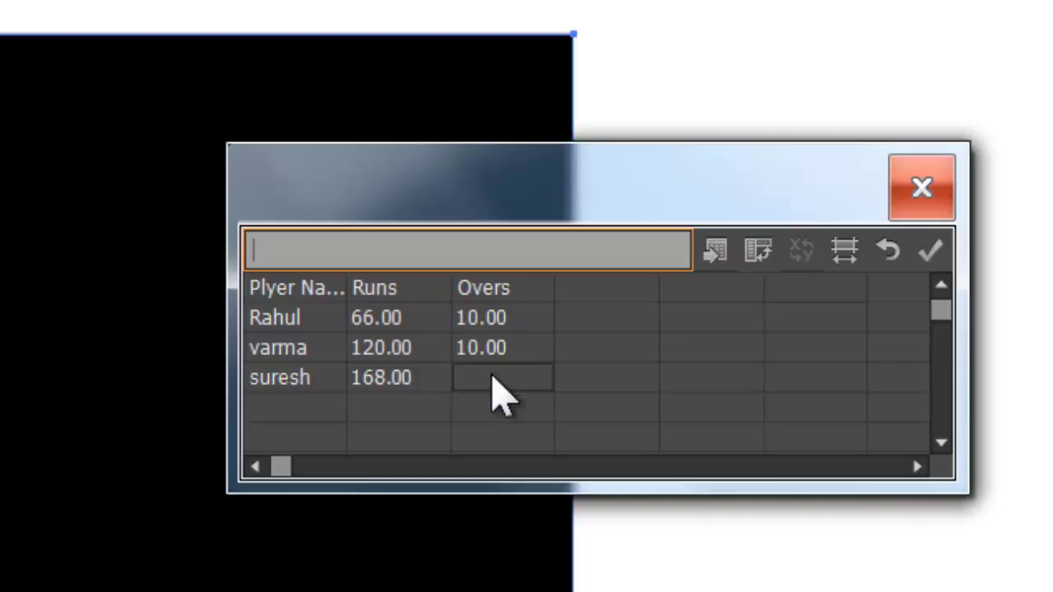
{"action": "type", "text": "10"}
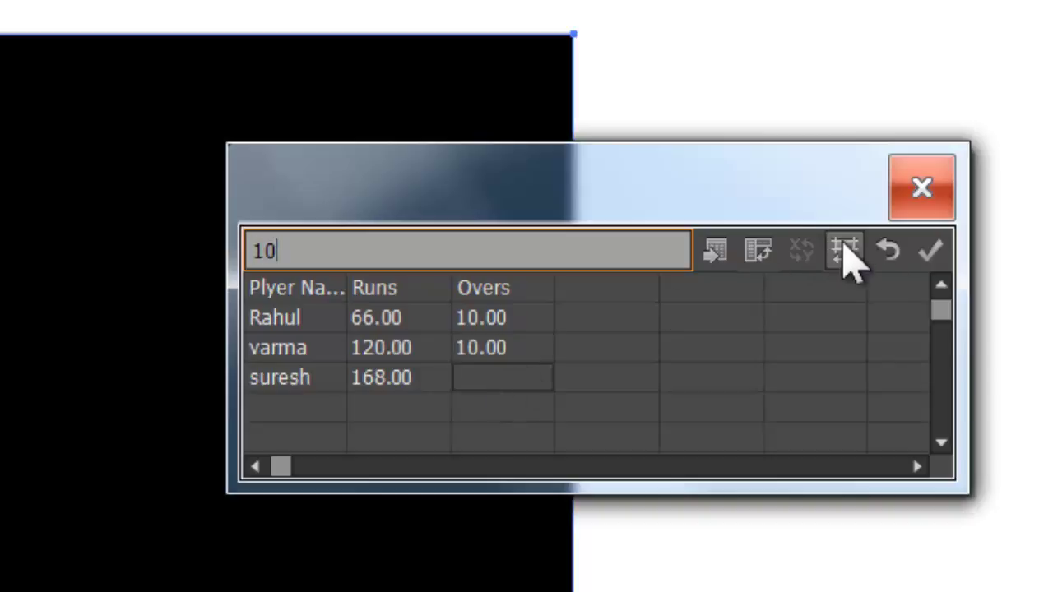
{"action": "left_click", "coordinate": [934, 267]}
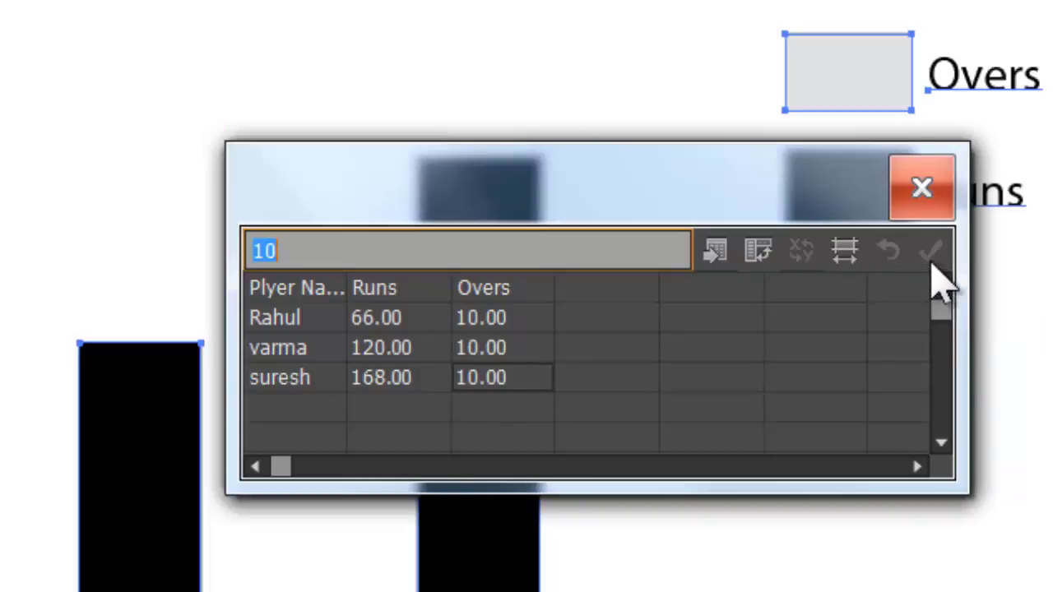
Close the data sheet and fill the three Runs bars with orange
{"action": "left_click", "coordinate": [921, 187]}
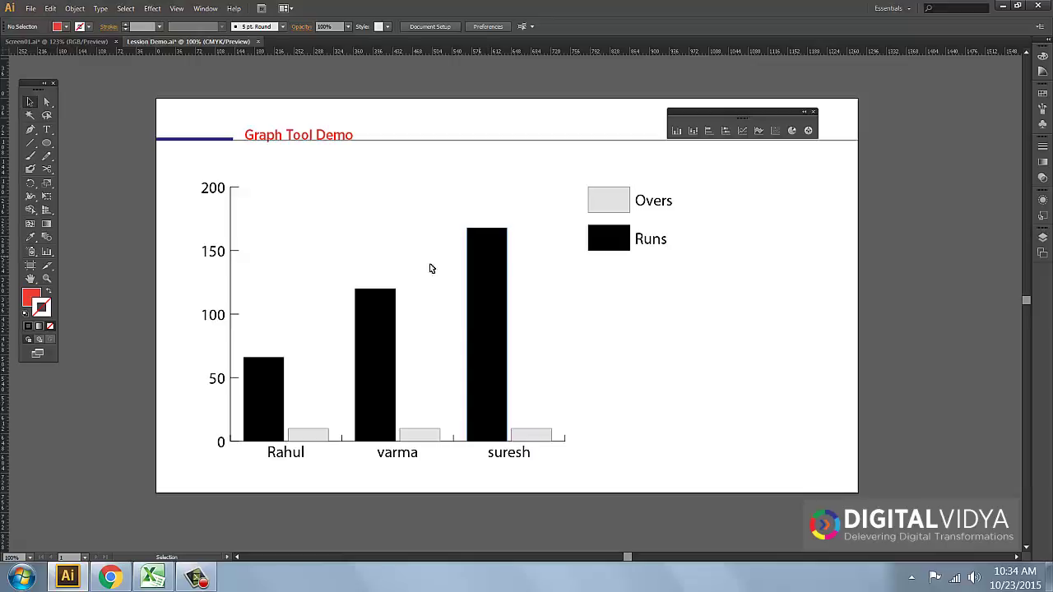
{"action": "left_click_drag", "start_coordinate": [47, 105], "coordinate": [79, 115]}
{"action": "left_click", "coordinate": [485, 263]}
{"action": "left_click", "coordinate": [485, 263]}
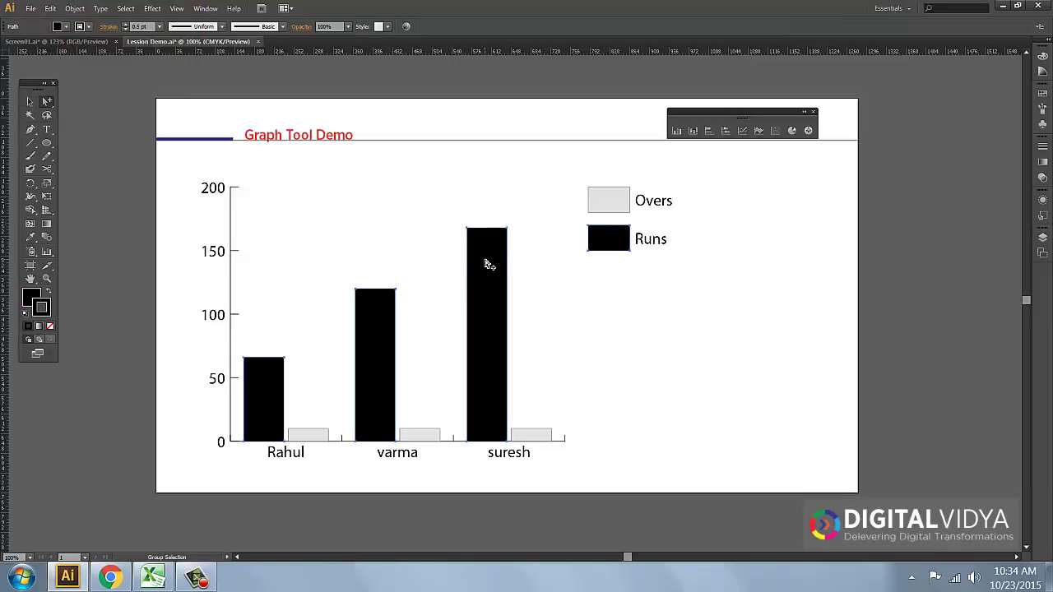
{"action": "left_click", "coordinate": [554, 299]}
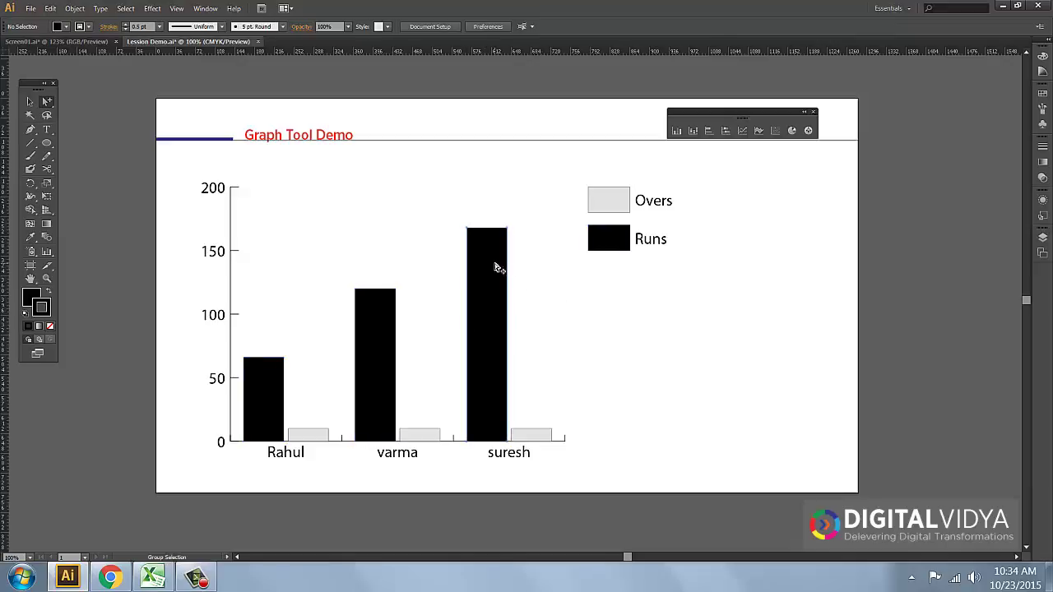
{"action": "left_click", "coordinate": [496, 265]}
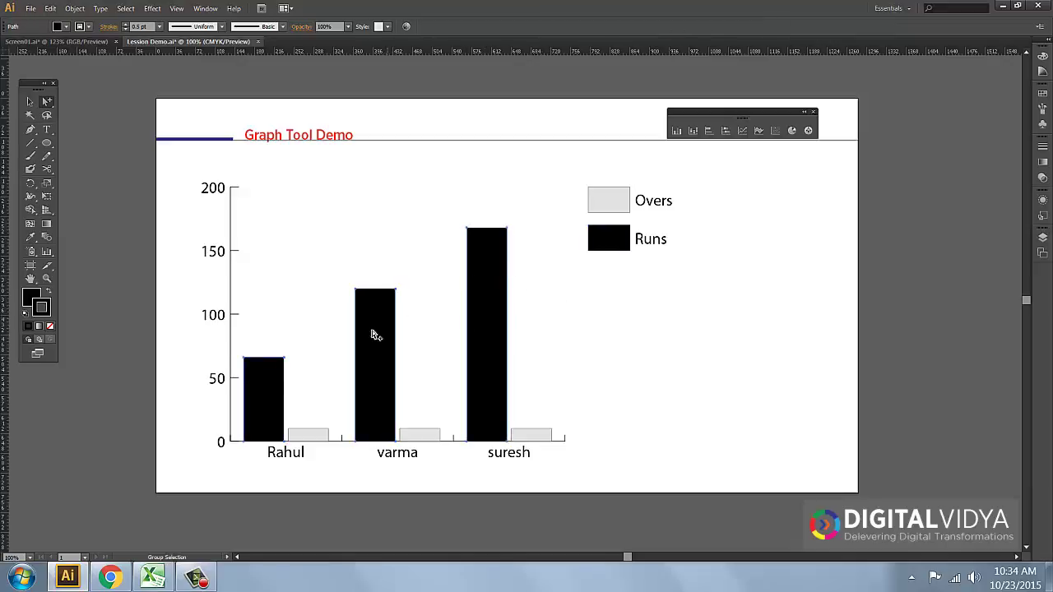
{"action": "left_click", "coordinate": [66, 27]}
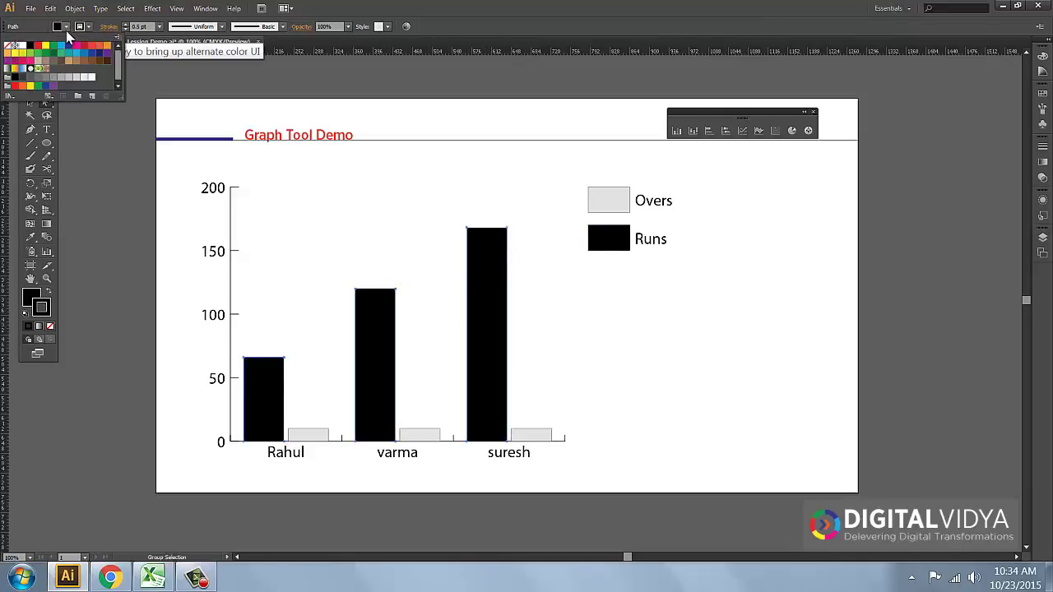
{"action": "left_click", "coordinate": [108, 50]}
Try a sky blue fill on the Overs bars, then undo it
{"action": "left_click", "coordinate": [419, 436]}
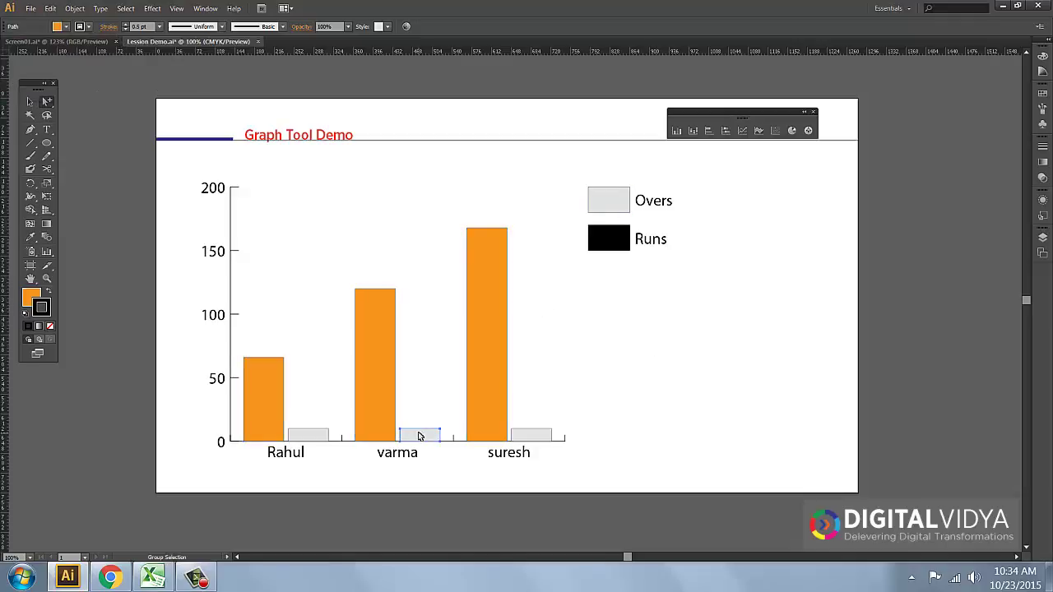
{"action": "left_click", "coordinate": [420, 436]}
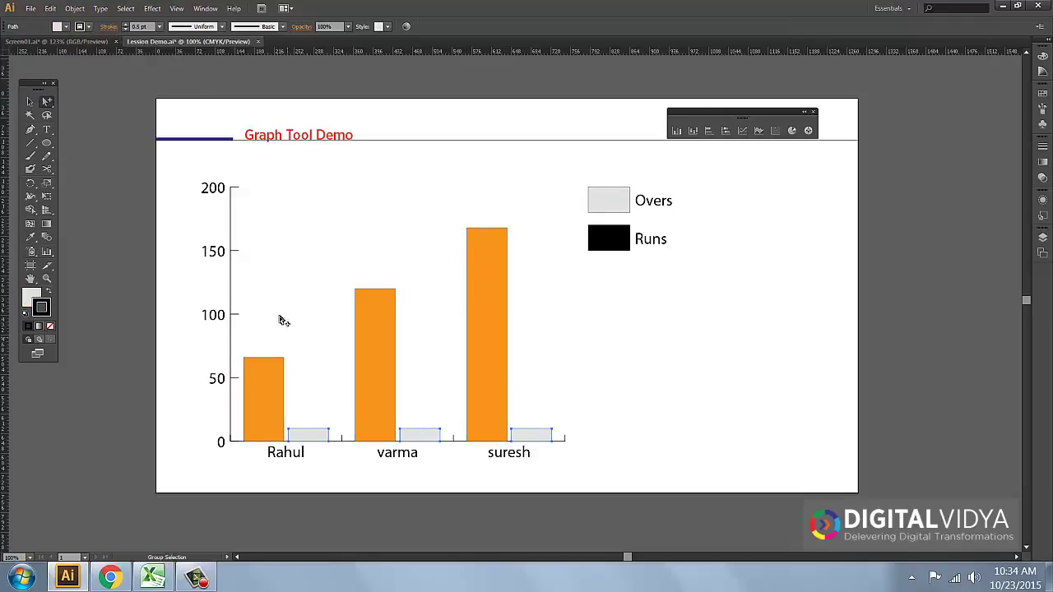
{"action": "left_click", "coordinate": [66, 27]}
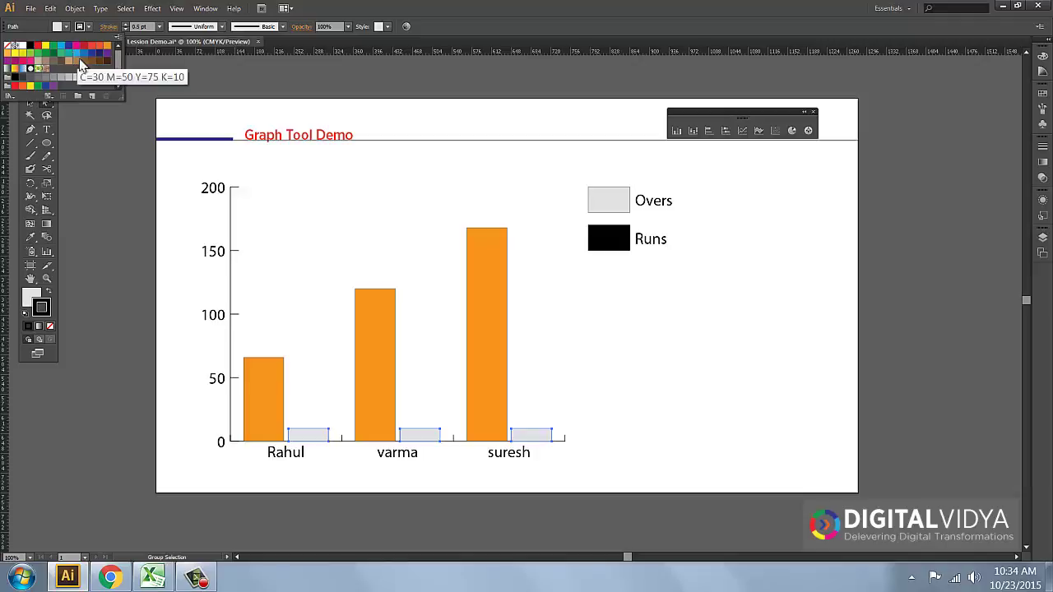
{"action": "left_click", "coordinate": [77, 54]}
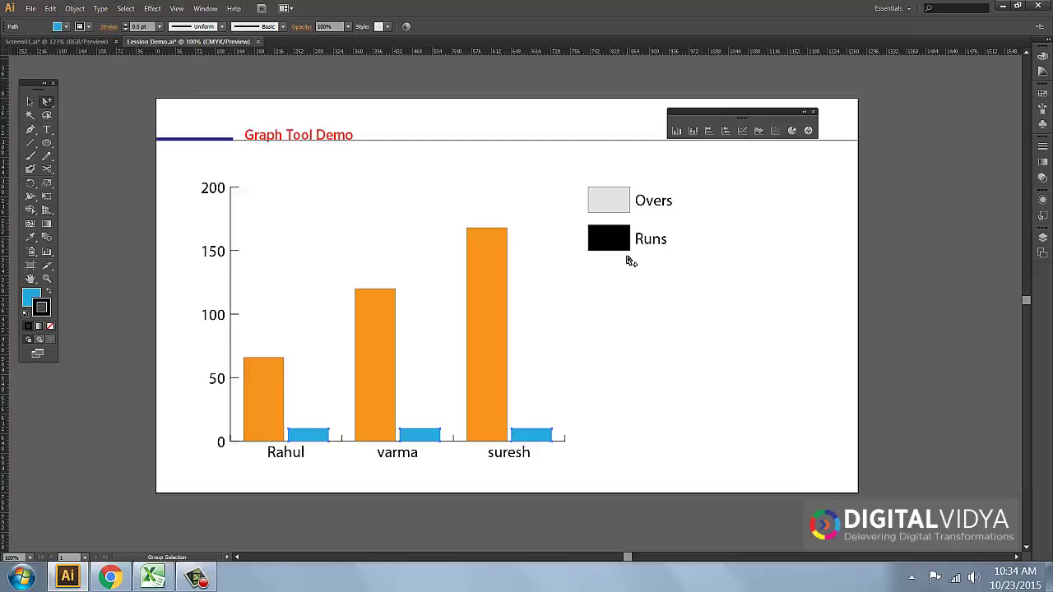
{"action": "key", "text": "ctrl+z"}
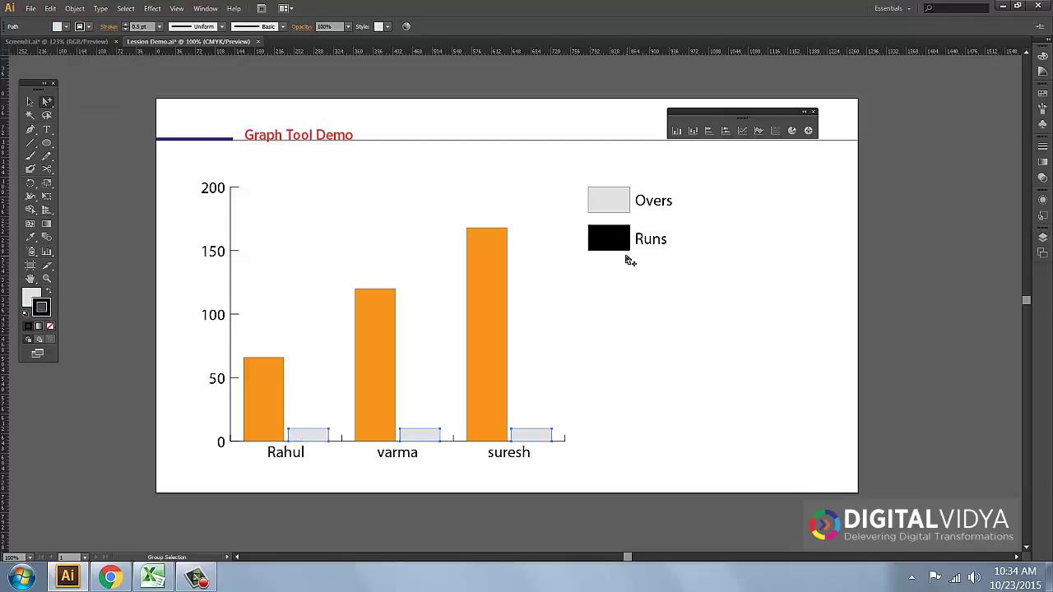
Try filling every bar and legend box blue, then revert and deselect
{"action": "left_click", "coordinate": [618, 203]}
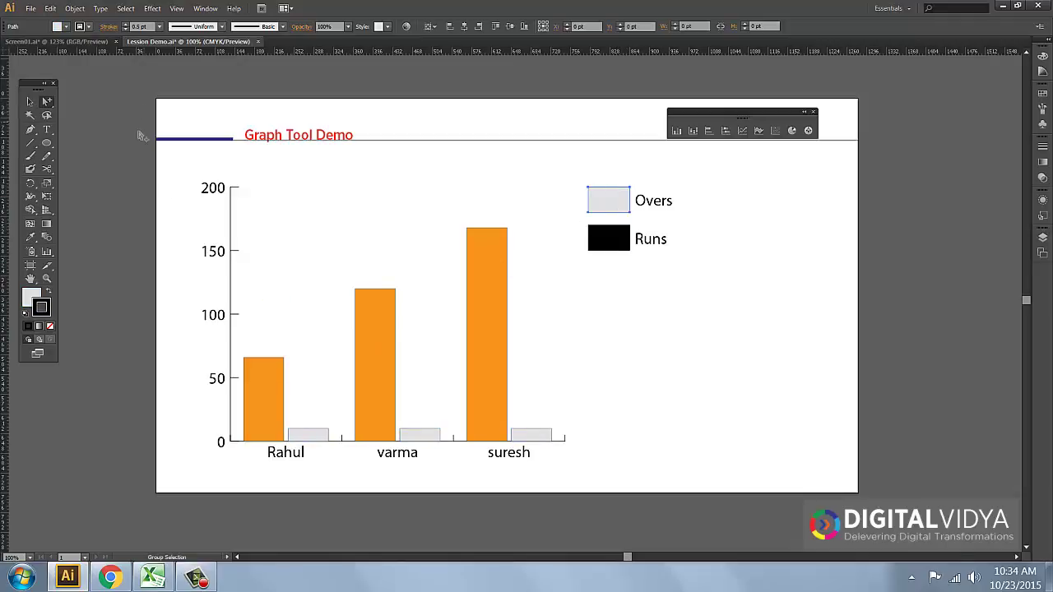
{"action": "double_click", "coordinate": [619, 204]}
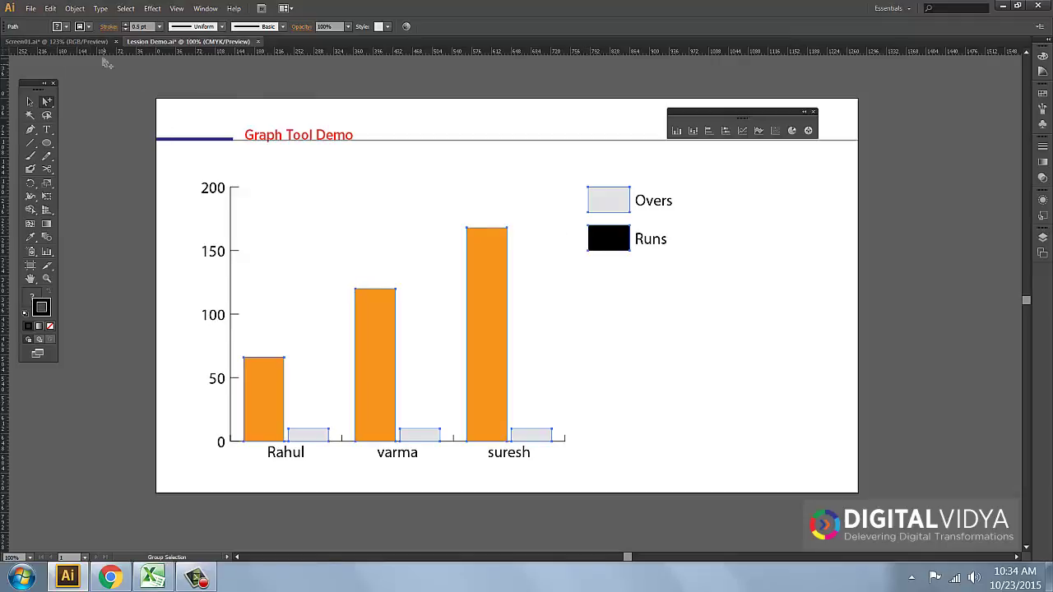
{"action": "left_click", "coordinate": [66, 27]}
{"action": "left_click", "coordinate": [66, 27]}
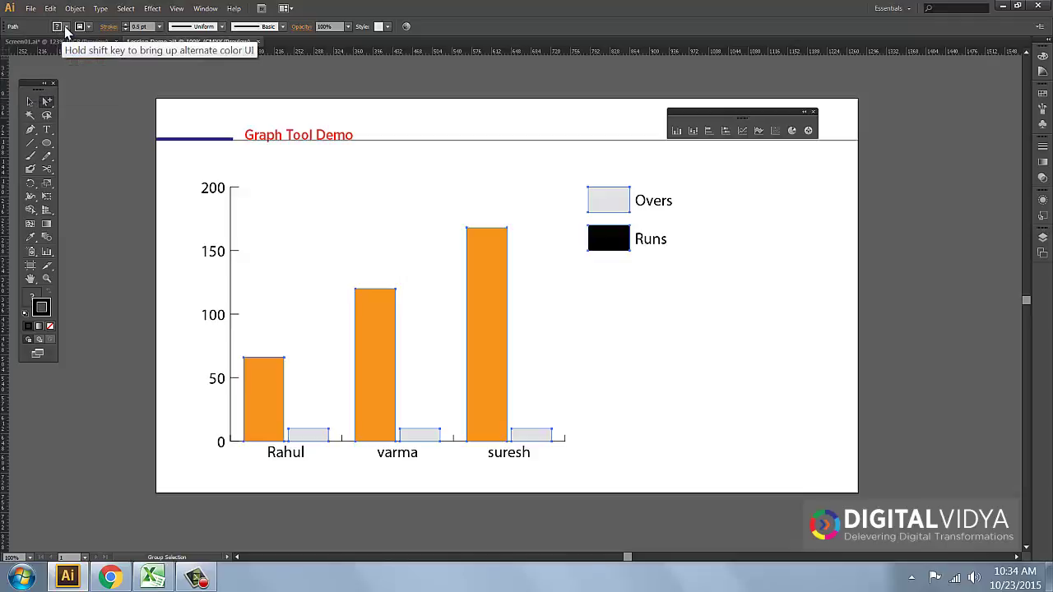
{"action": "left_click", "coordinate": [66, 27]}
{"action": "left_click", "coordinate": [84, 54]}
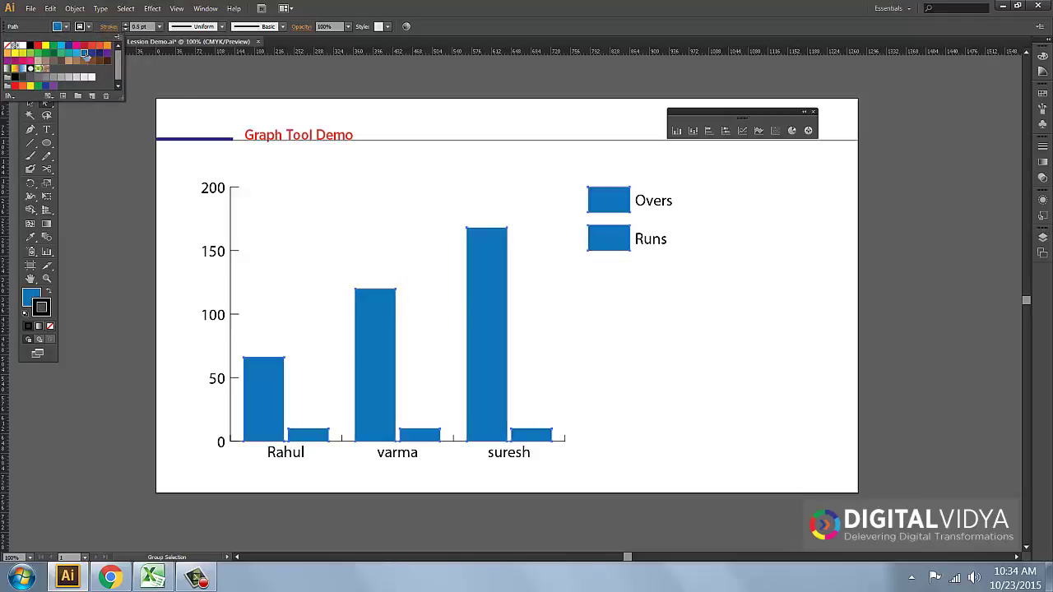
{"action": "key", "text": "Escape"}
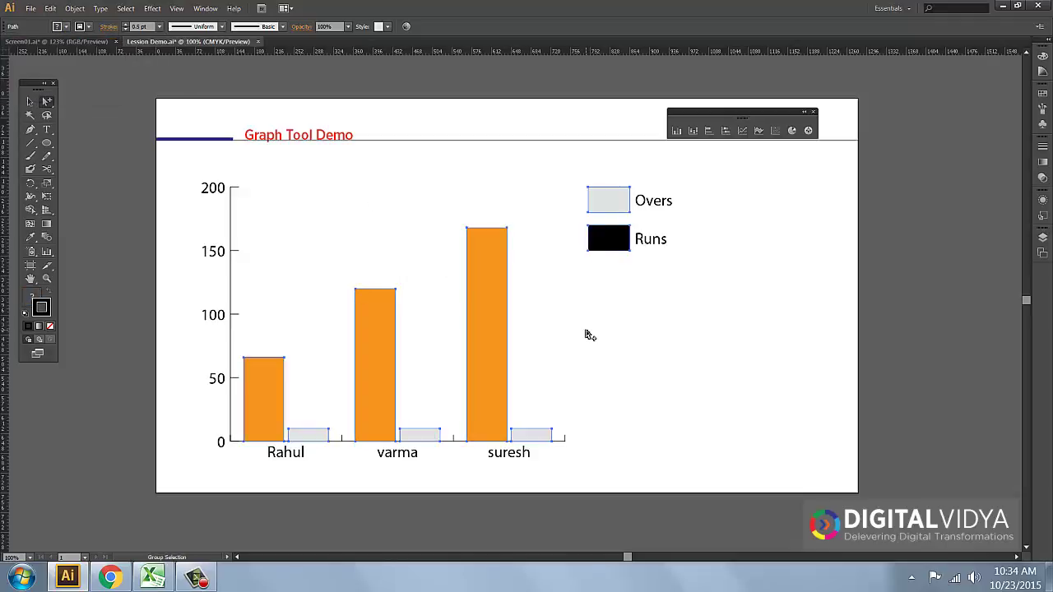
{"action": "left_click", "coordinate": [538, 340]}
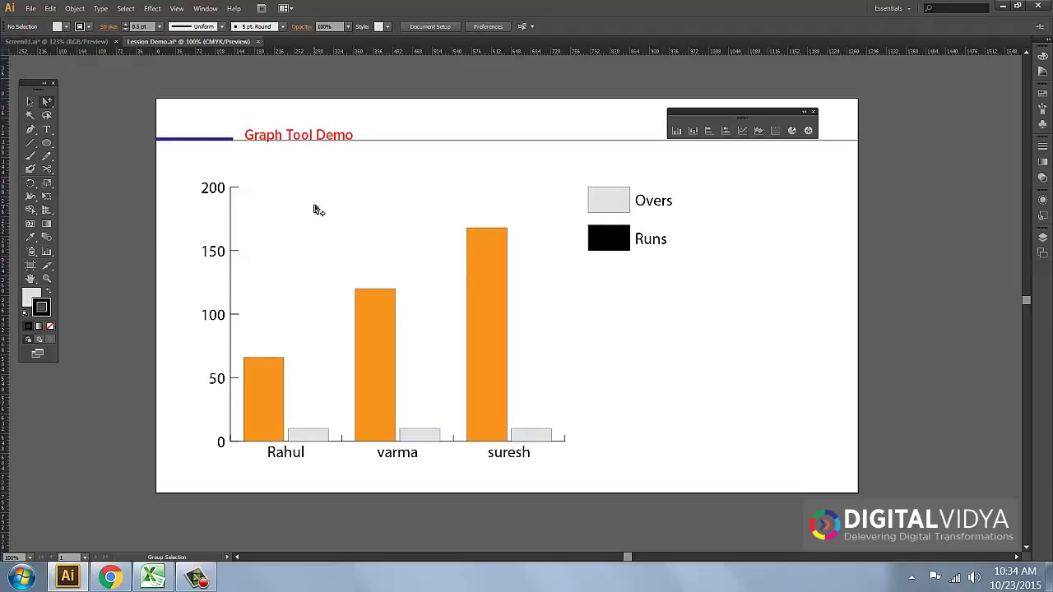
Fill the three Overs bars and the Overs legend box blue
{"action": "left_click", "coordinate": [324, 434]}
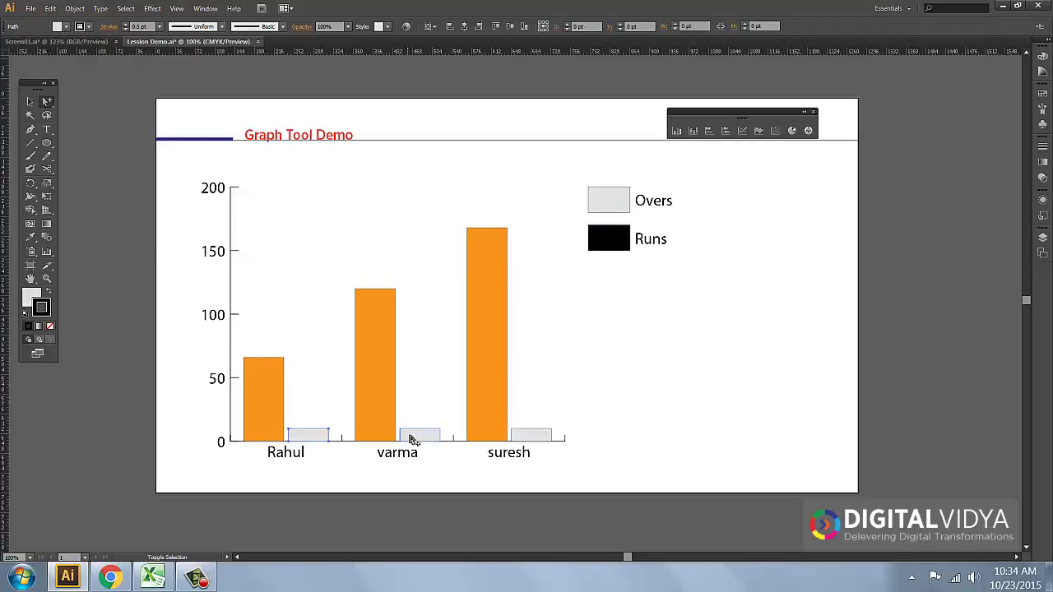
{"action": "left_click", "coordinate": [412, 437], "text": "shift"}
{"action": "left_click", "coordinate": [521, 436], "text": "shift"}
{"action": "left_click", "coordinate": [616, 207], "text": "shift"}
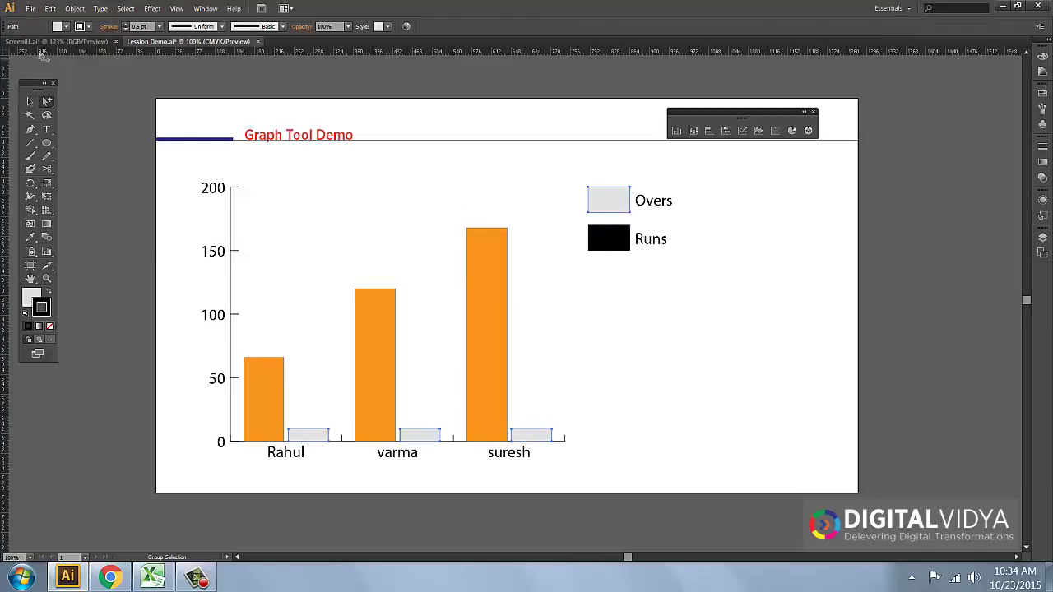
{"action": "left_click", "coordinate": [59, 26]}
{"action": "left_click", "coordinate": [83, 52]}
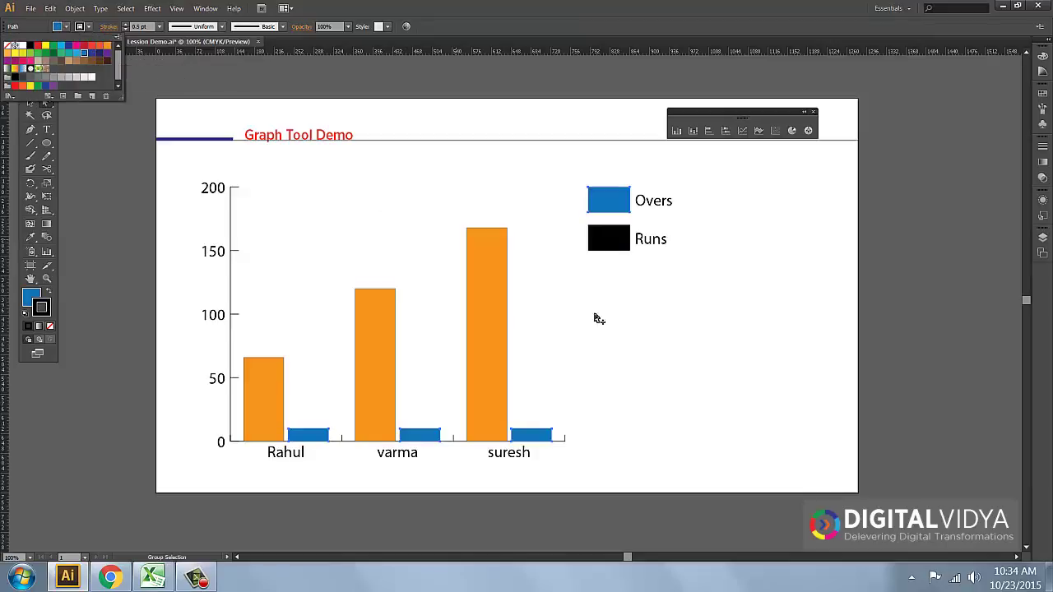
{"action": "left_click", "coordinate": [599, 319]}
Eyedropper the orange from a Runs bar onto the Runs legend box, then select the whole graph
{"action": "left_click", "coordinate": [597, 240]}
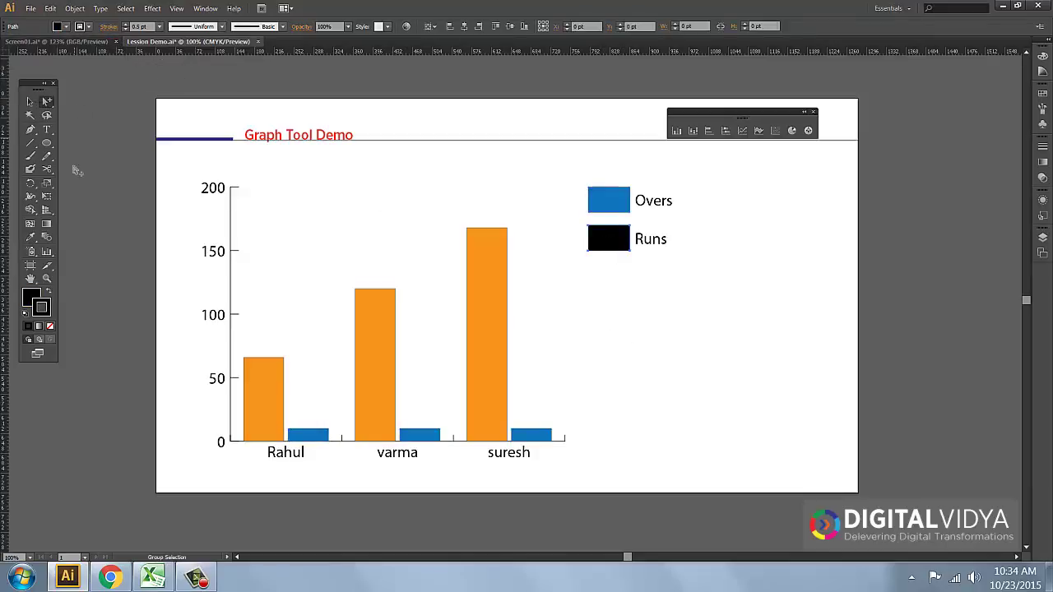
{"action": "left_click", "coordinate": [30, 237]}
{"action": "left_click", "coordinate": [480, 288]}
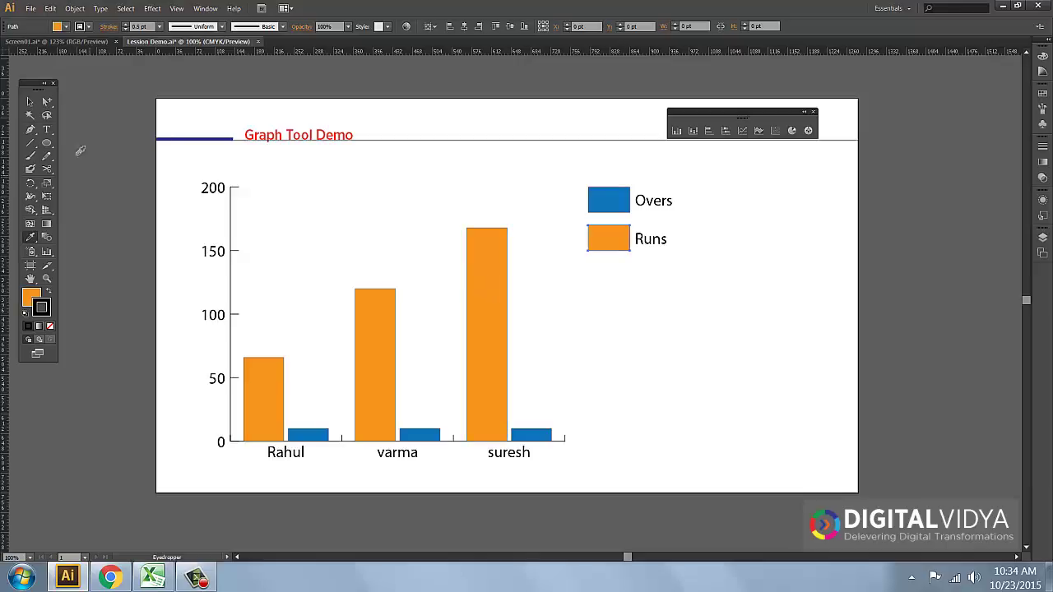
{"action": "left_click", "coordinate": [30, 102]}
{"action": "left_click", "coordinate": [136, 181]}
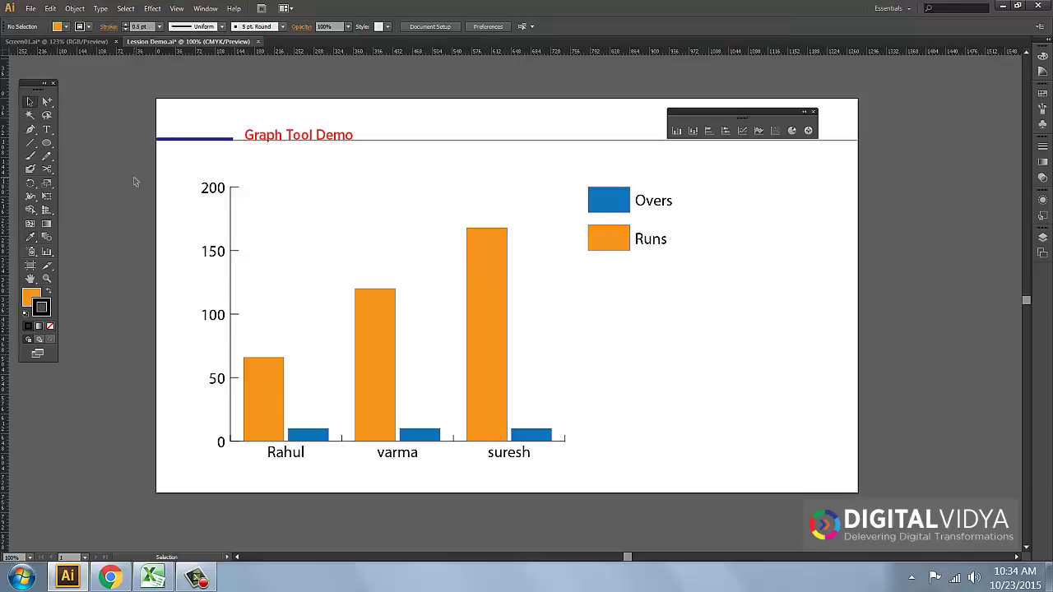
{"action": "left_click", "coordinate": [491, 267]}
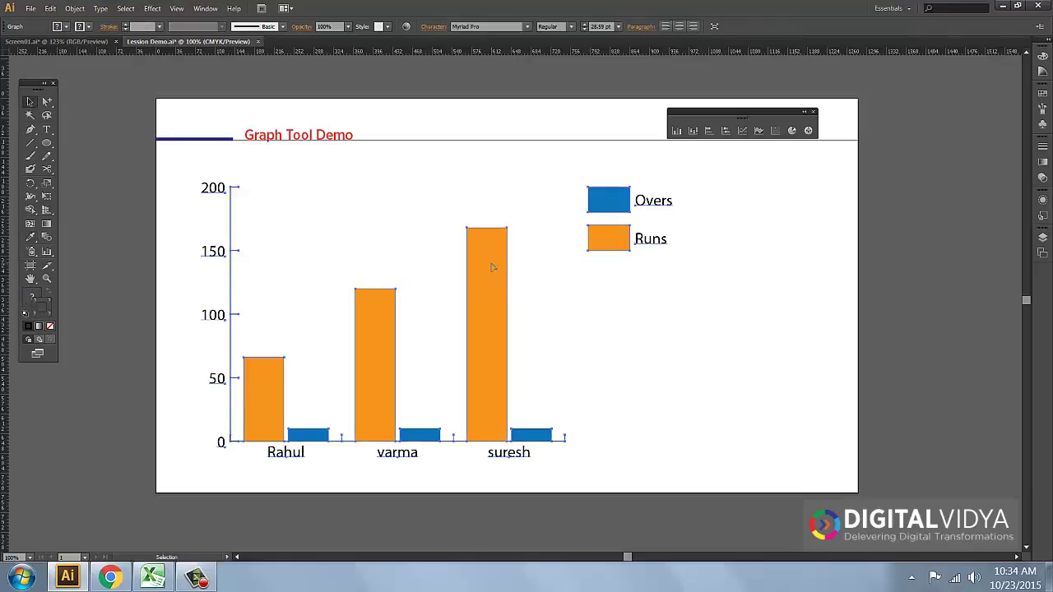
Try placing the value axis on both sides of the graph
{"action": "double_click", "coordinate": [47, 253]}
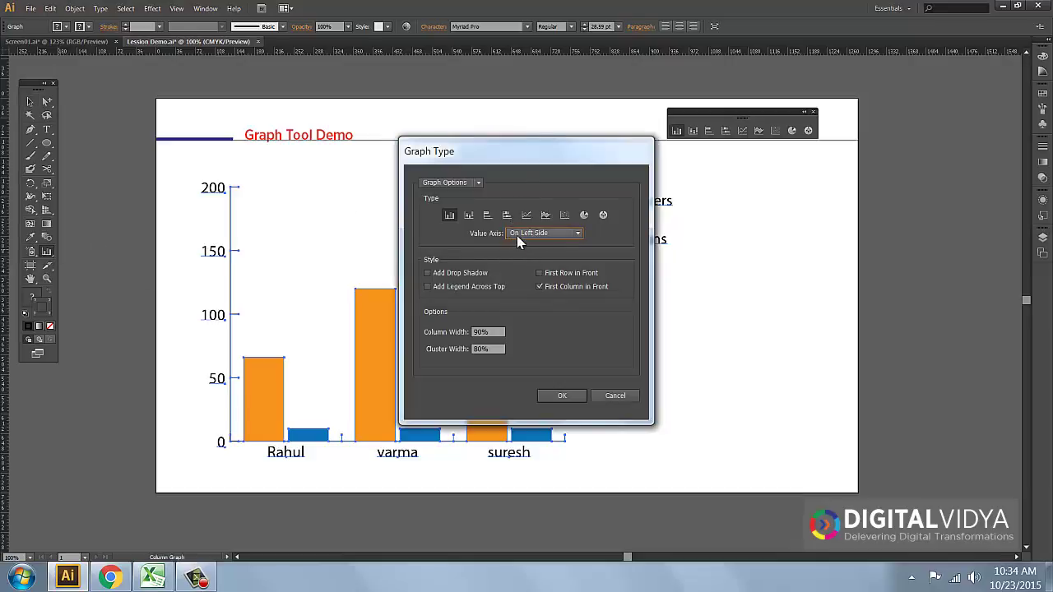
{"action": "left_click", "coordinate": [519, 238]}
{"action": "left_click", "coordinate": [531, 269]}
{"action": "left_click", "coordinate": [561, 394]}
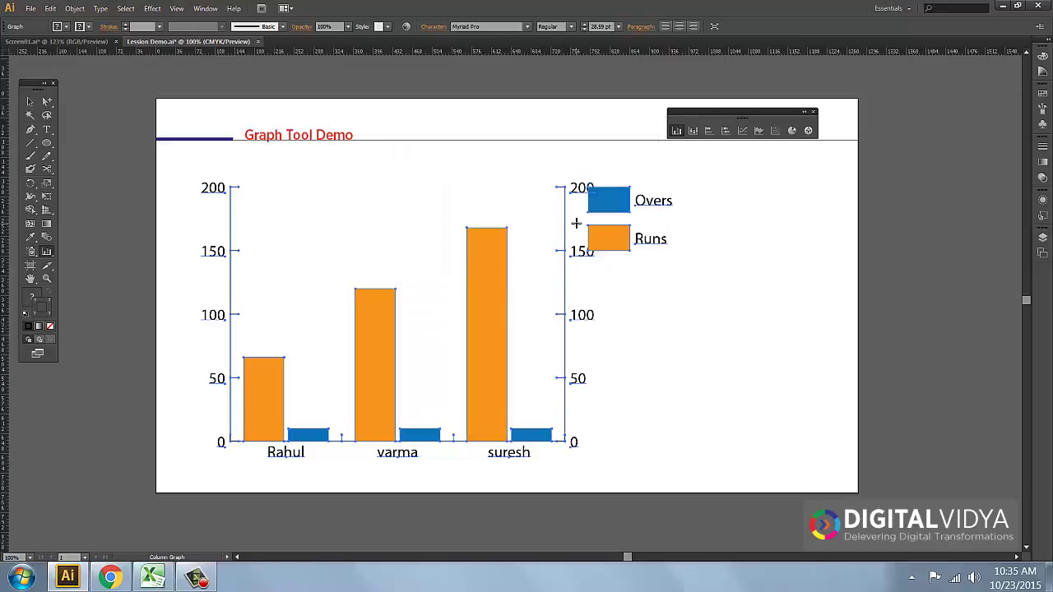
Put the value axis back on the left side and add a drop shadow
{"action": "double_click", "coordinate": [47, 251]}
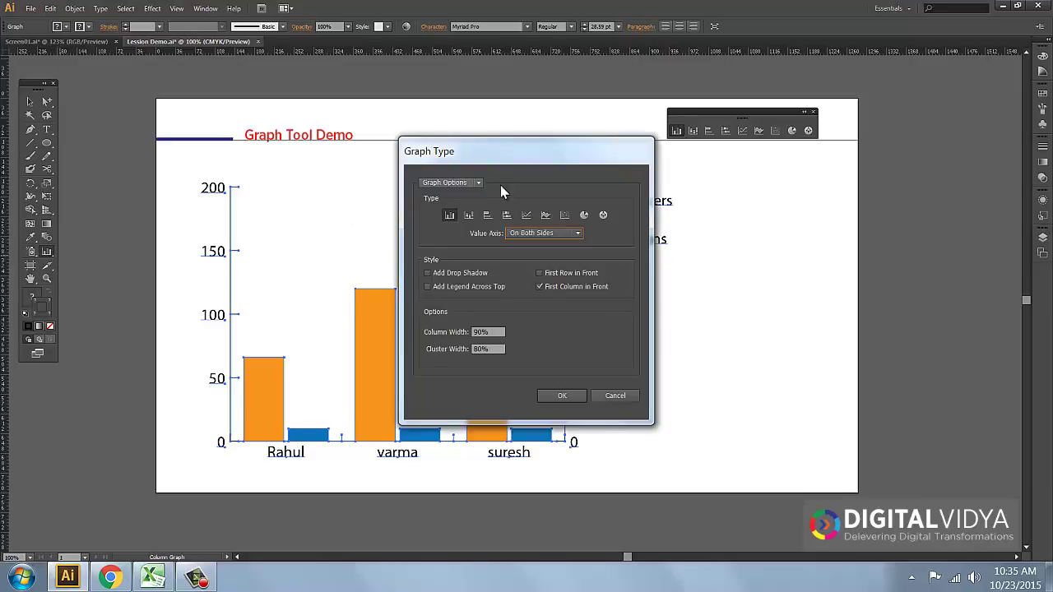
{"action": "left_click", "coordinate": [520, 236]}
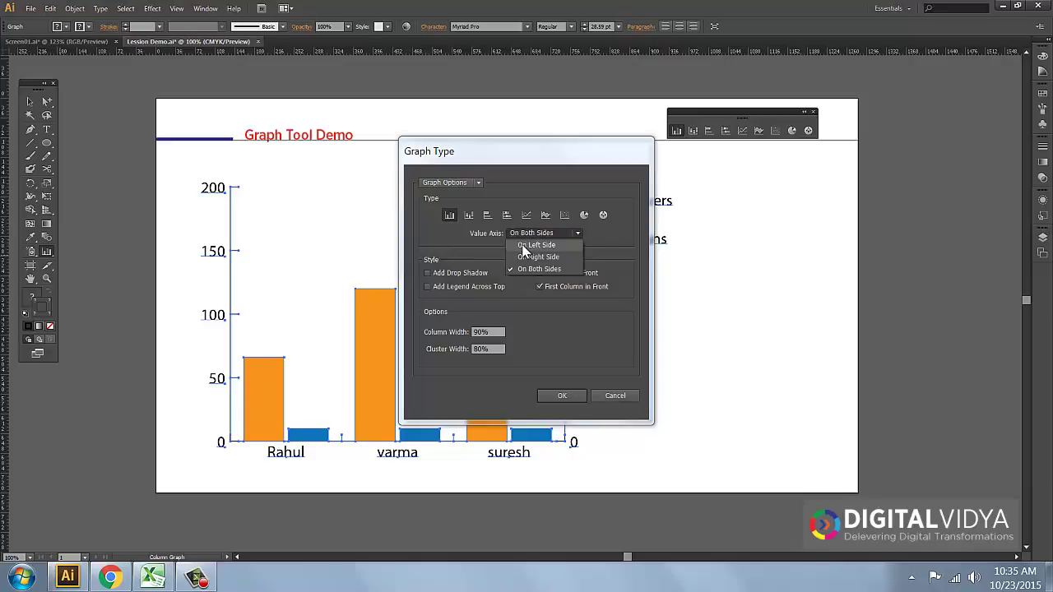
{"action": "left_click", "coordinate": [525, 245]}
{"action": "left_click", "coordinate": [442, 276]}
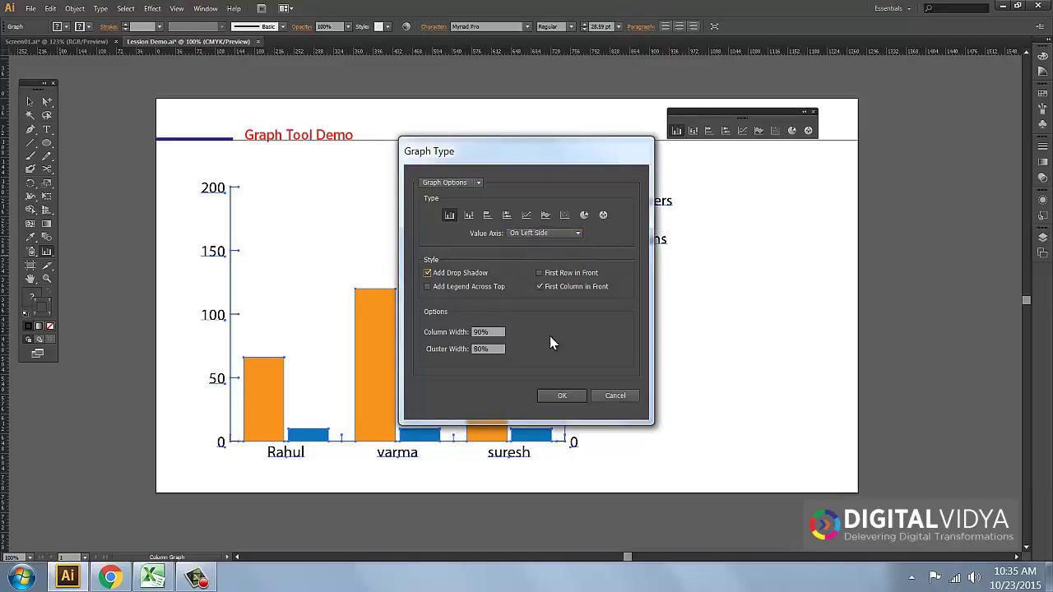
{"action": "left_click", "coordinate": [562, 394]}
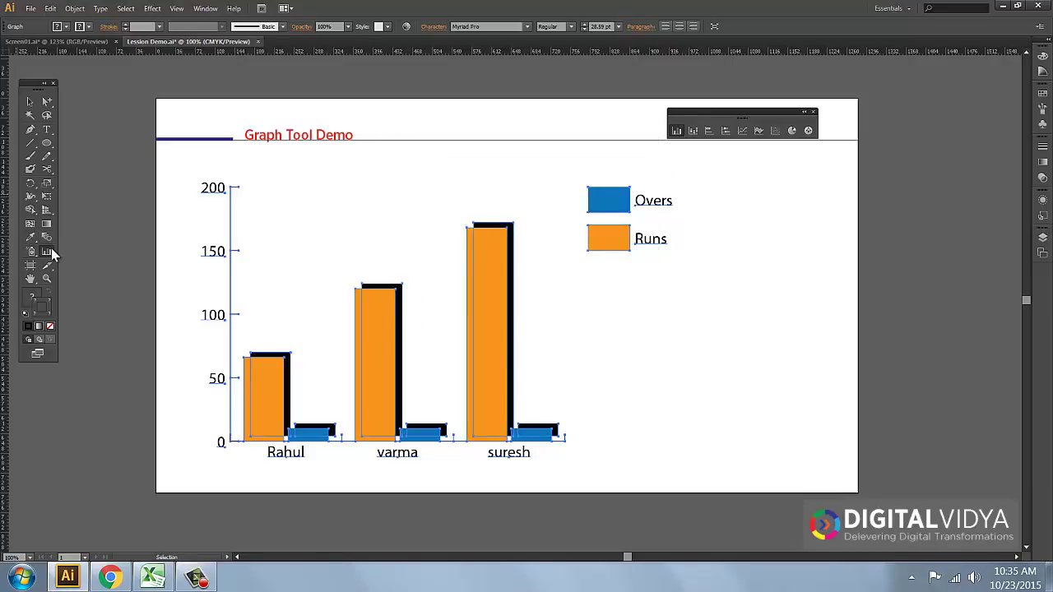
Remove the drop shadow, keeping the legend across the top
{"action": "double_click", "coordinate": [48, 255]}
{"action": "left_click", "coordinate": [442, 276]}
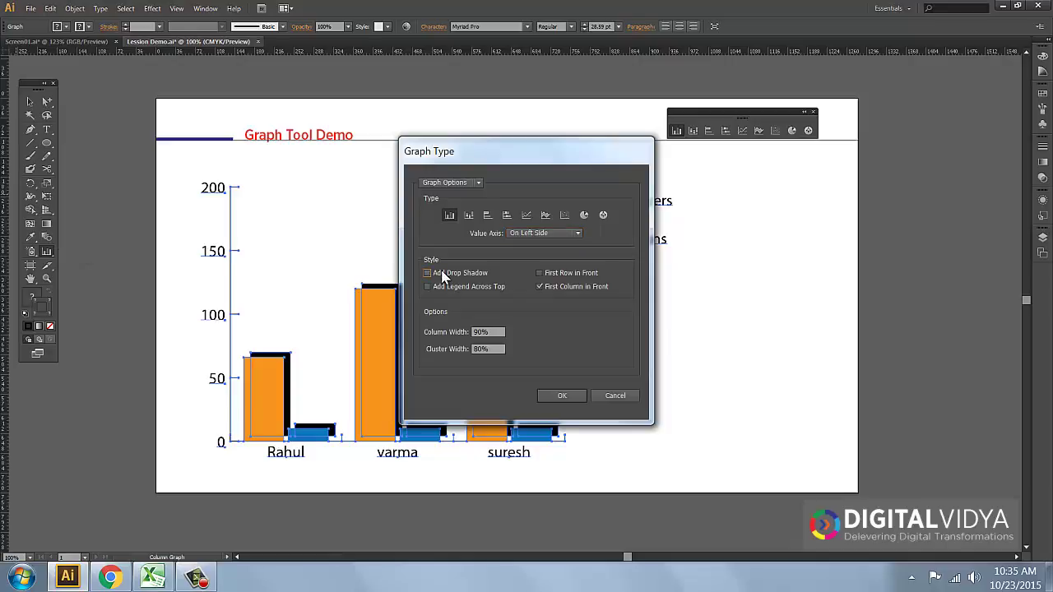
{"action": "left_click", "coordinate": [563, 398]}
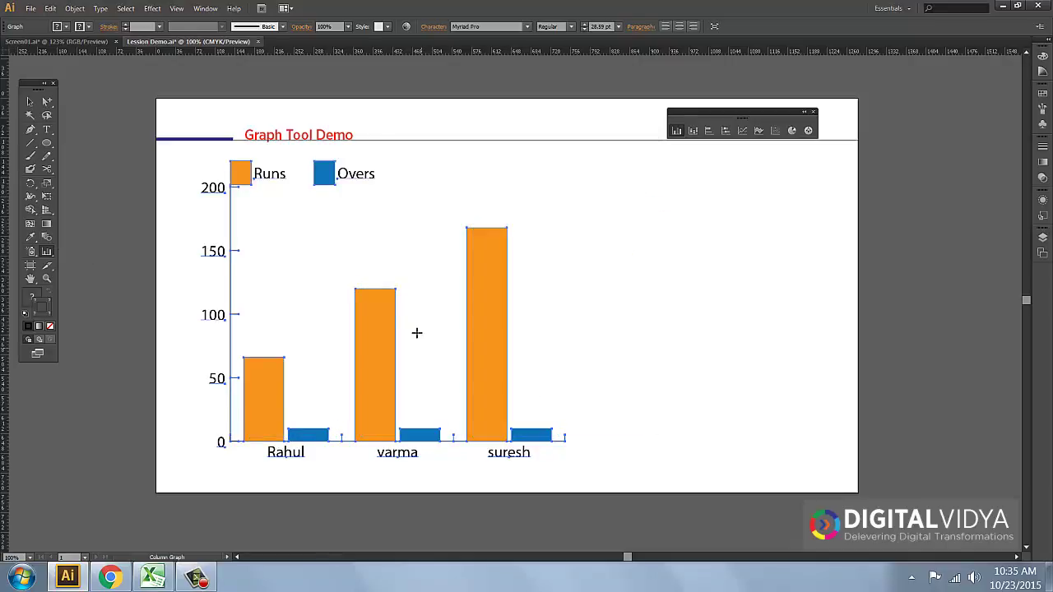
Untick Add Legend Across Top, view the Value Axis settings, then cancel the dialog
{"action": "double_click", "coordinate": [47, 255]}
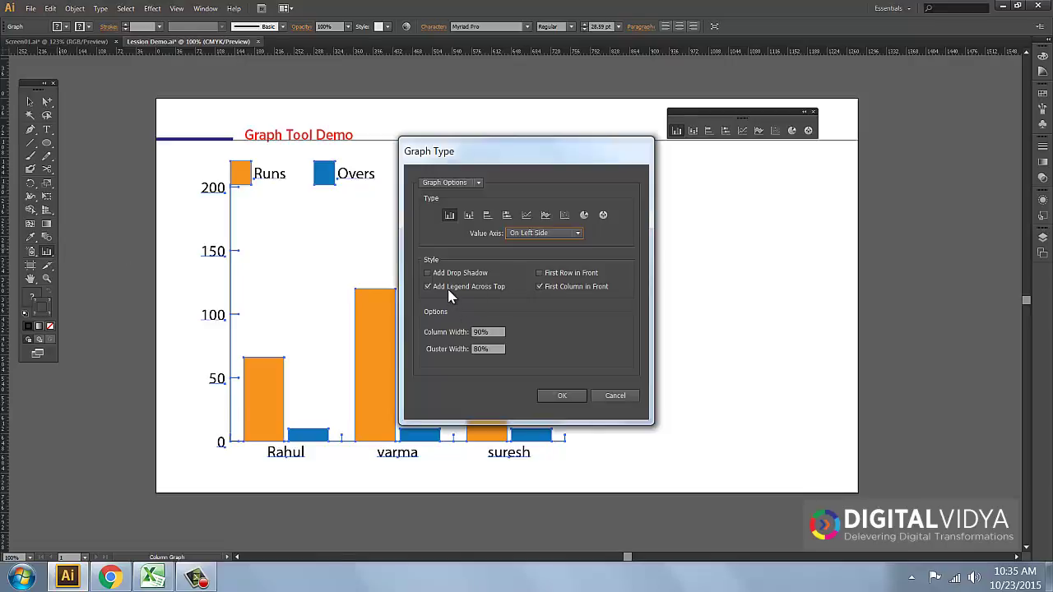
{"action": "left_click", "coordinate": [449, 288]}
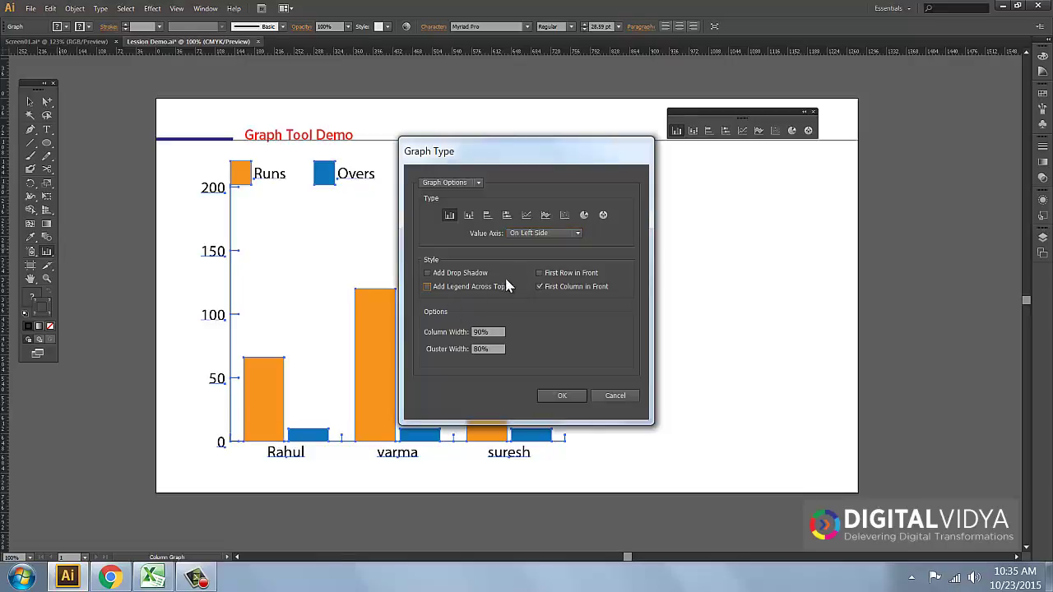
{"action": "left_click", "coordinate": [457, 184]}
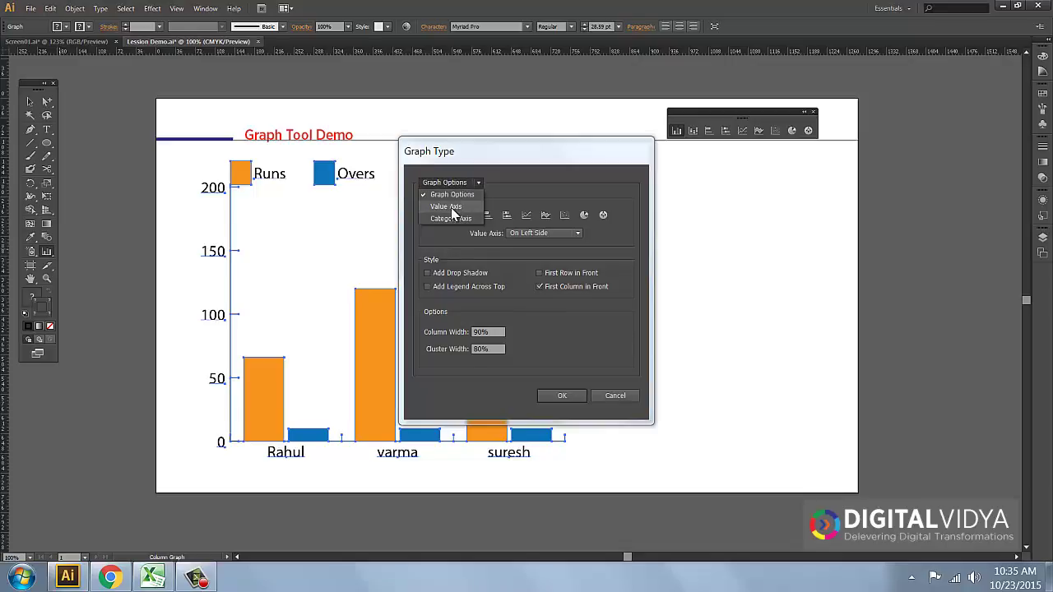
{"action": "left_click", "coordinate": [451, 207]}
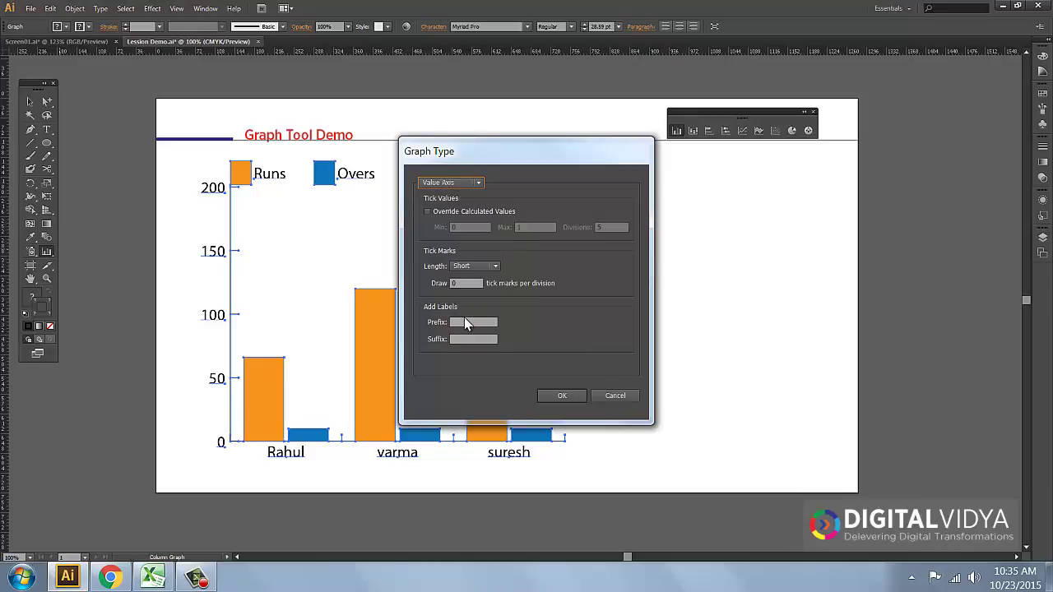
{"action": "left_click", "coordinate": [616, 399]}
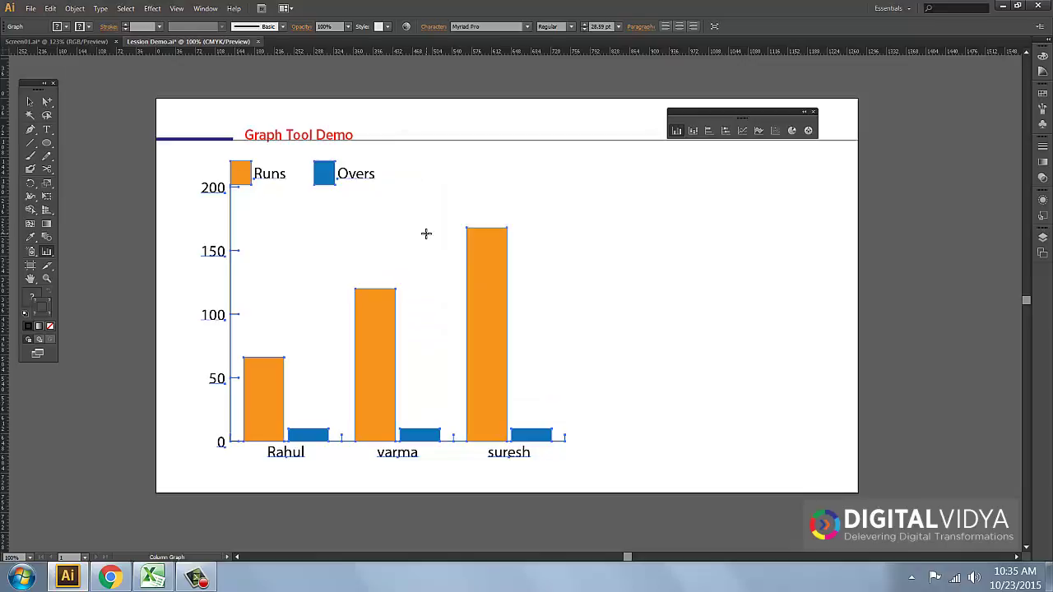
In the graph settings, untick Add Legend Across Top and view the Value Axis options
{"action": "double_click", "coordinate": [47, 252]}
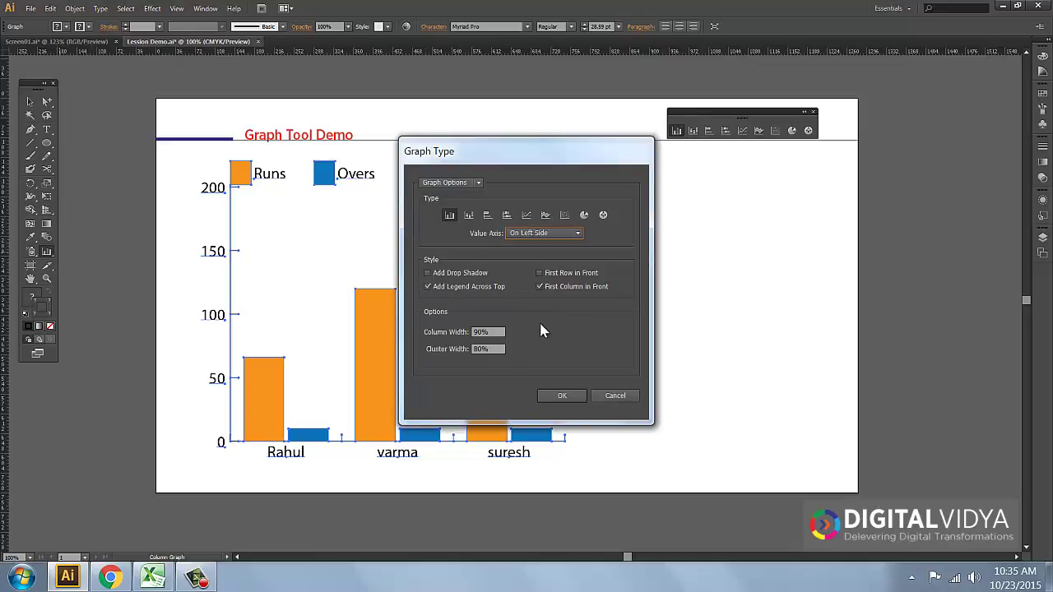
{"action": "left_click", "coordinate": [444, 285]}
{"action": "left_click", "coordinate": [452, 184]}
{"action": "left_click", "coordinate": [453, 194]}
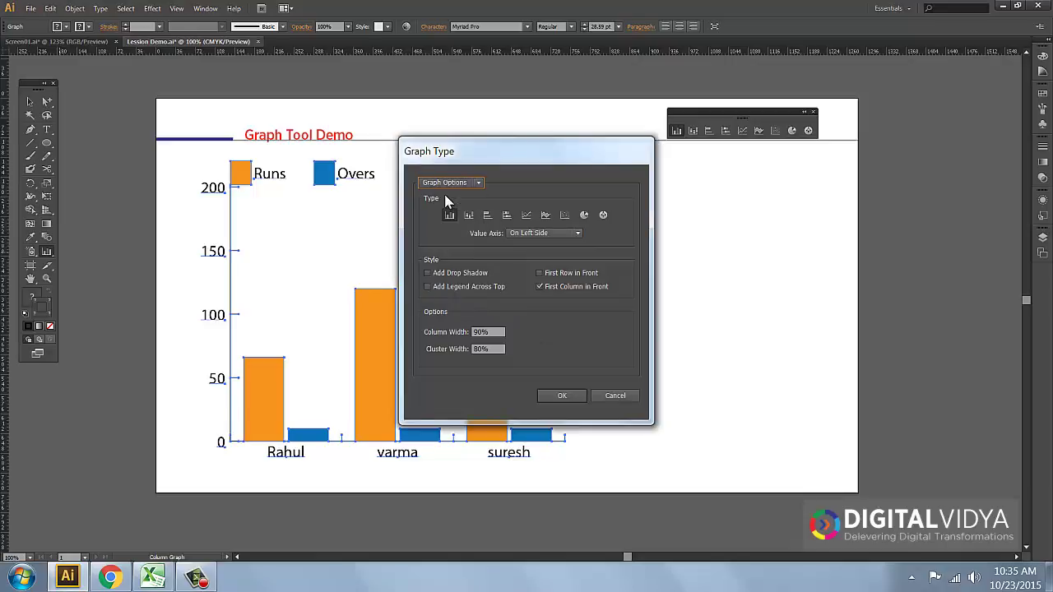
{"action": "left_click", "coordinate": [450, 183]}
{"action": "left_click", "coordinate": [446, 205]}
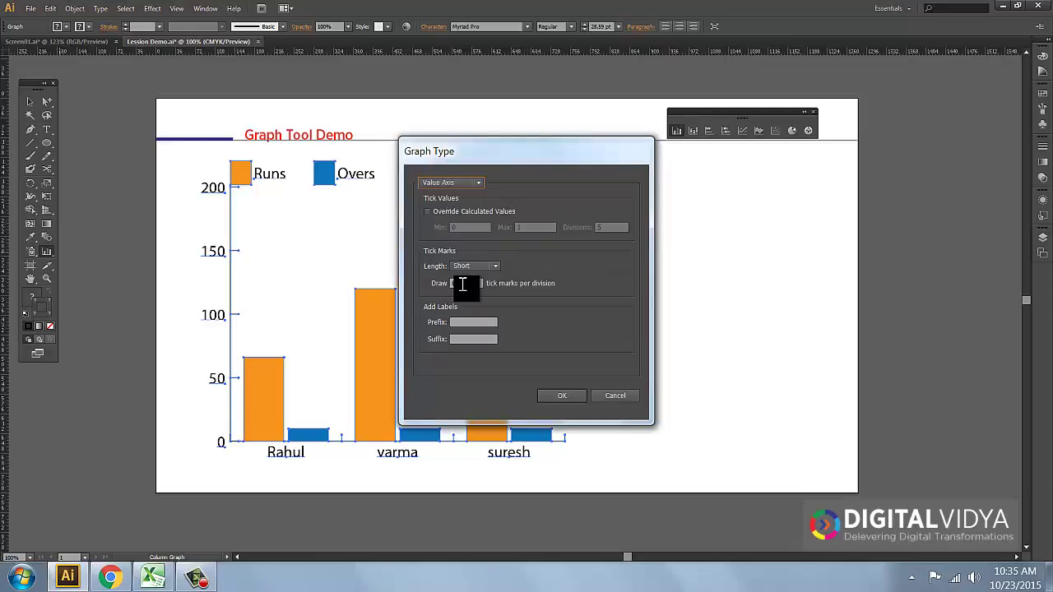
Leave Category Axis tick marks unchanged and apply, moving the legend beside the chart
{"action": "left_click", "coordinate": [453, 183]}
{"action": "left_click", "coordinate": [457, 218]}
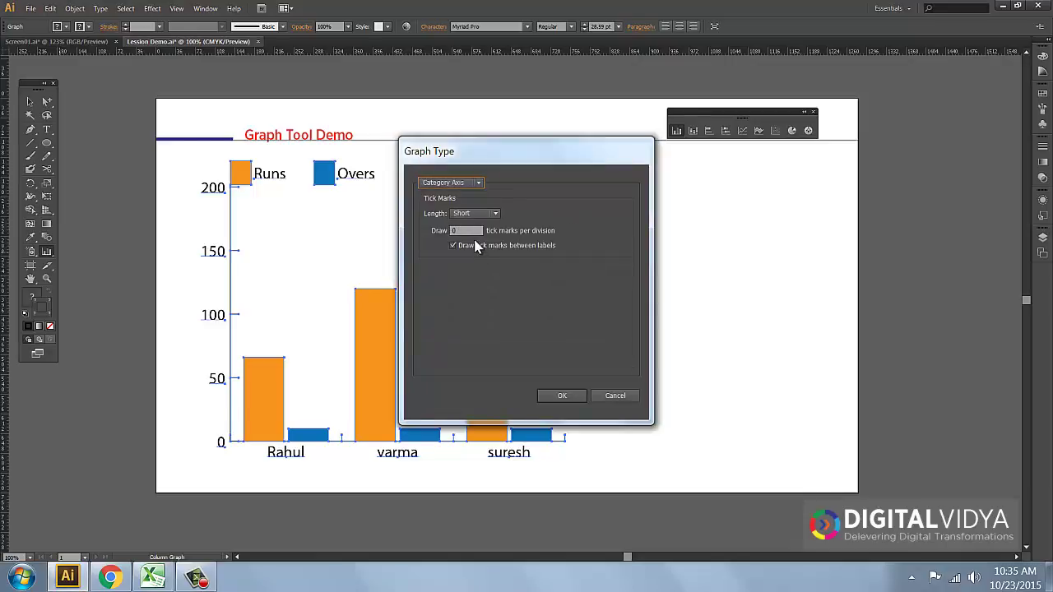
{"action": "left_click", "coordinate": [477, 214]}
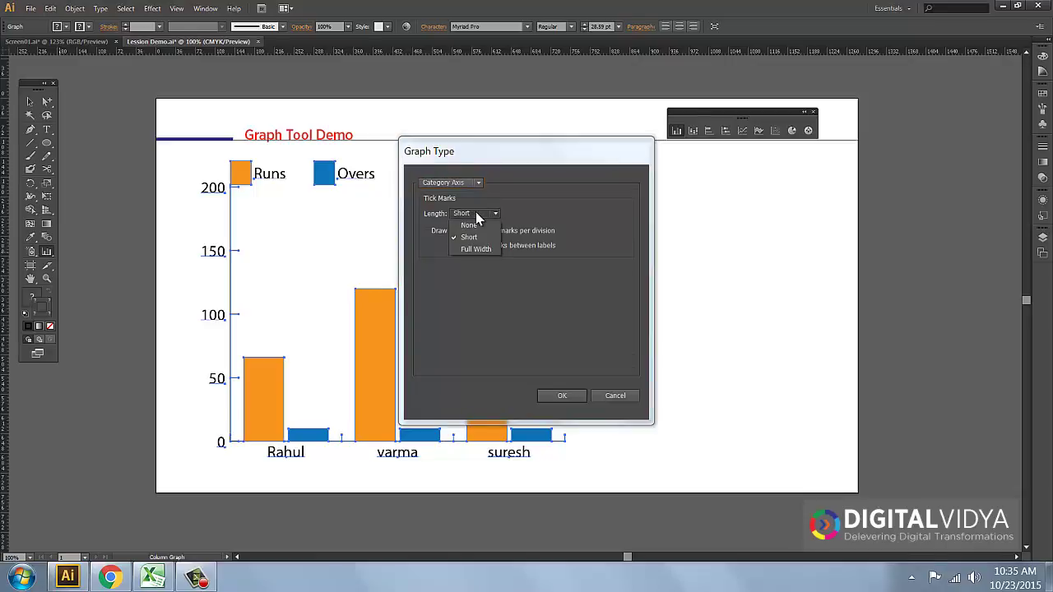
{"action": "left_click", "coordinate": [475, 214]}
{"action": "left_click", "coordinate": [451, 182]}
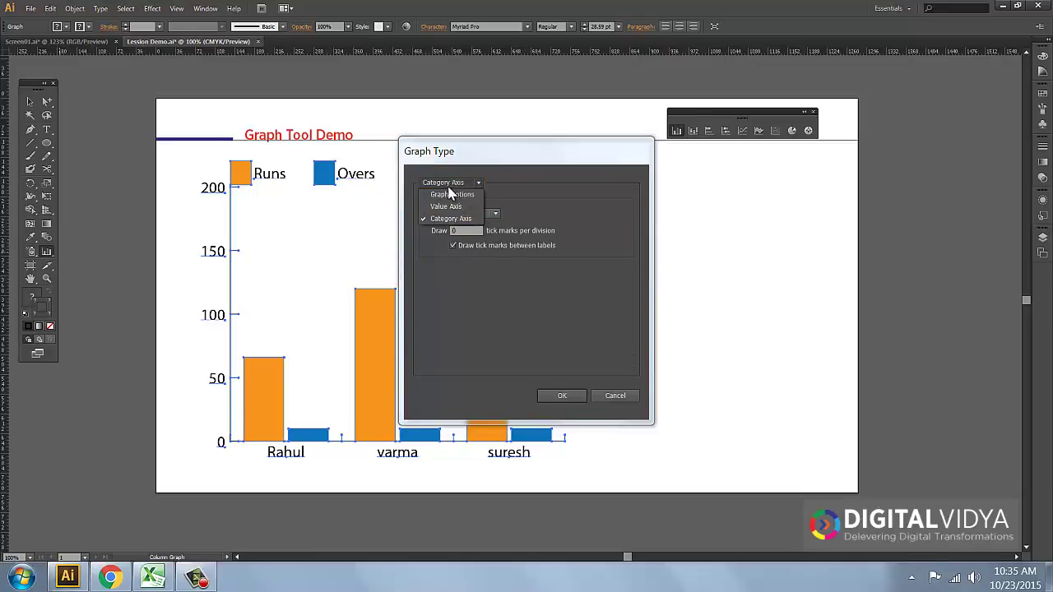
{"action": "left_click", "coordinate": [447, 191]}
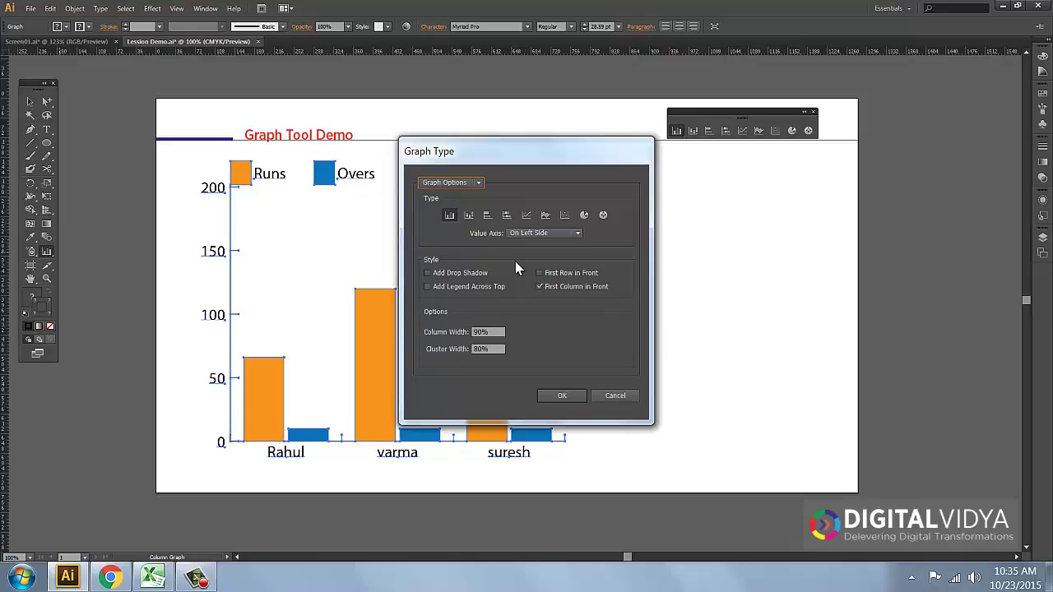
{"action": "left_click", "coordinate": [562, 395]}
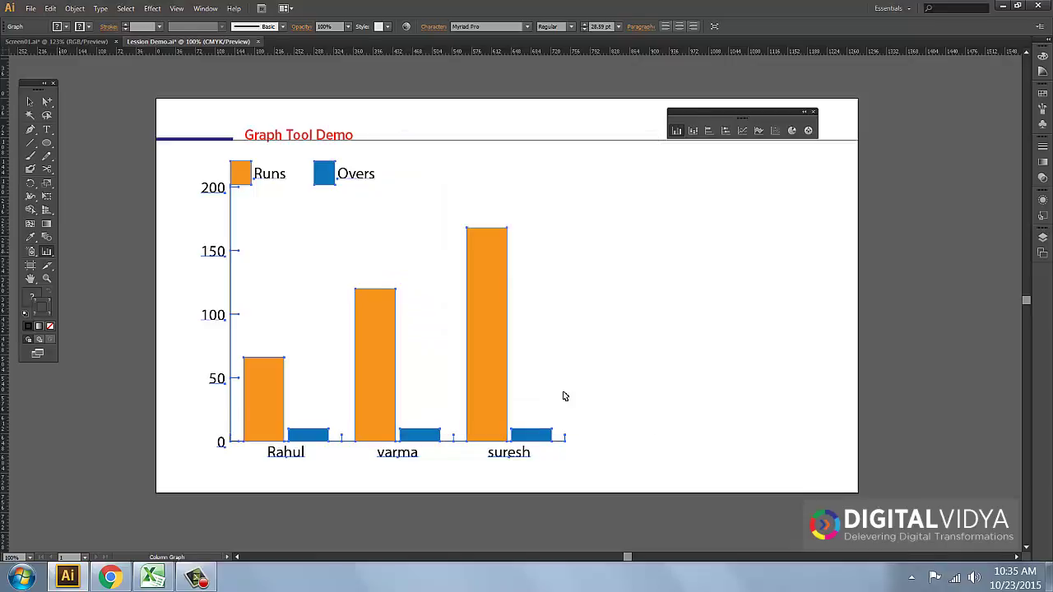
Change the graph type to Pie and marquee-select all the pie slices
{"action": "left_click", "coordinate": [31, 101]}
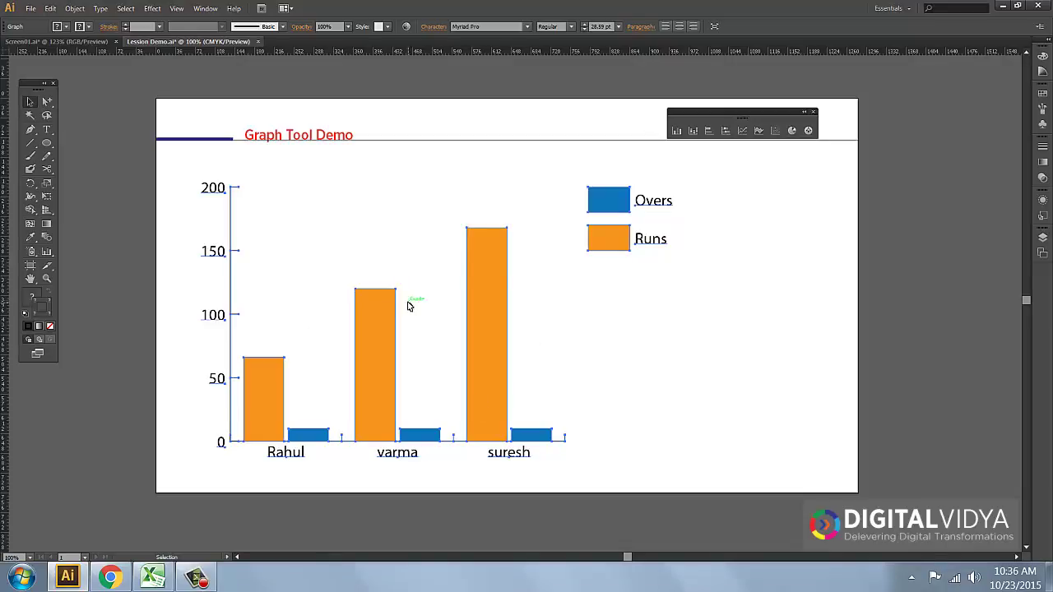
{"action": "double_click", "coordinate": [789, 130]}
{"action": "left_click", "coordinate": [584, 215]}
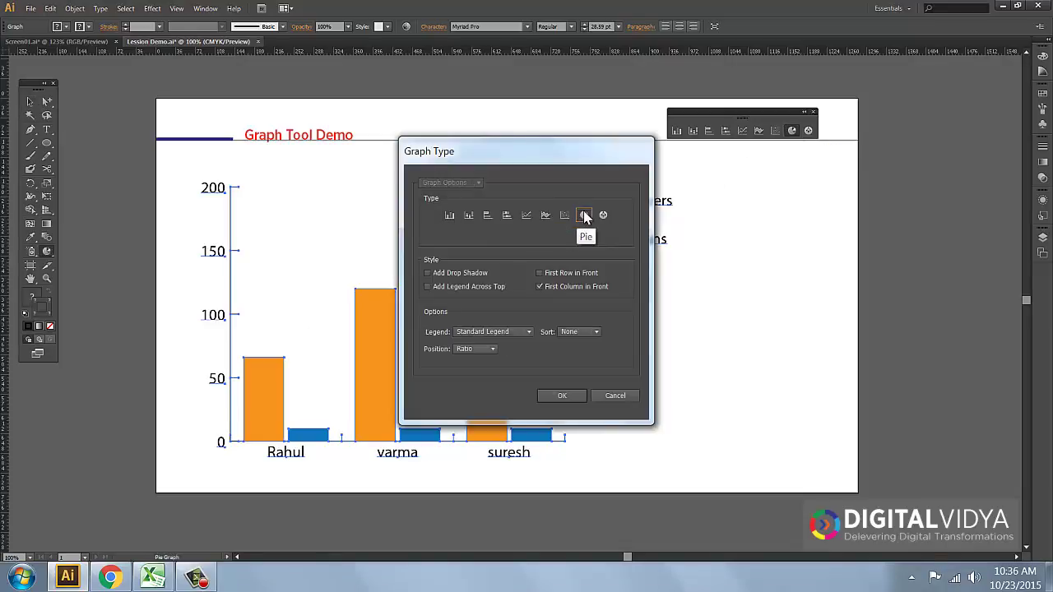
{"action": "left_click", "coordinate": [558, 396]}
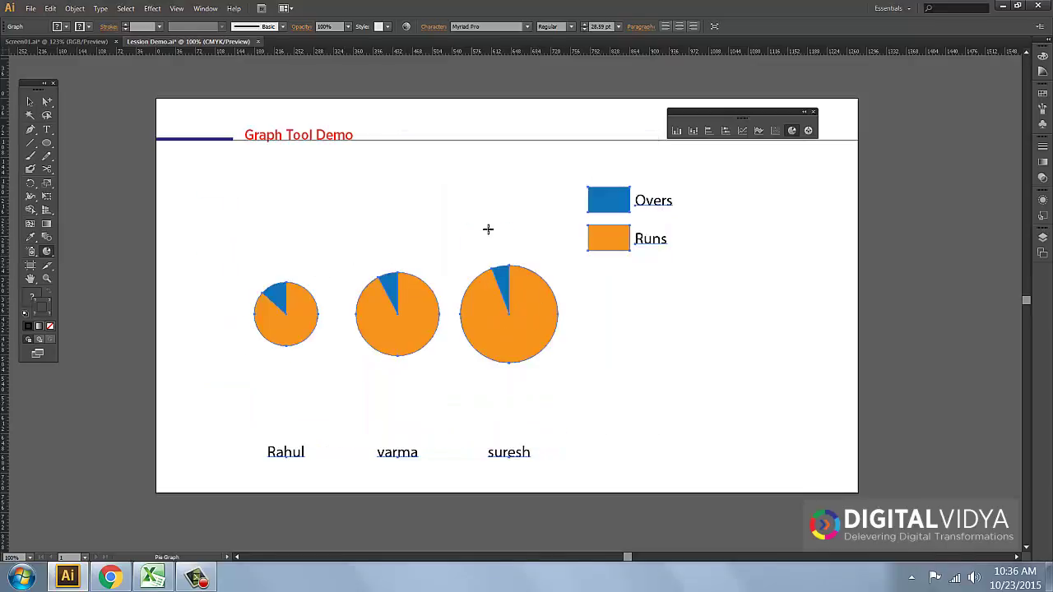
{"action": "left_click", "coordinate": [47, 100]}
{"action": "left_click_drag", "start_coordinate": [230, 266], "coordinate": [581, 381]}
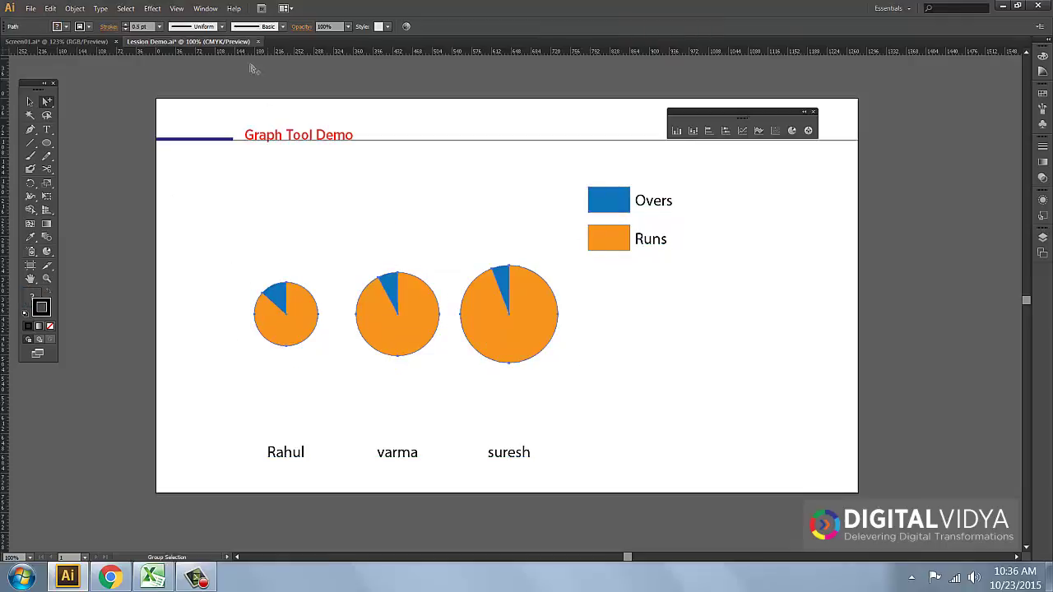
{"action": "left_click", "coordinate": [152, 8]}
{"action": "mouse_move", "coordinate": [173, 109]}
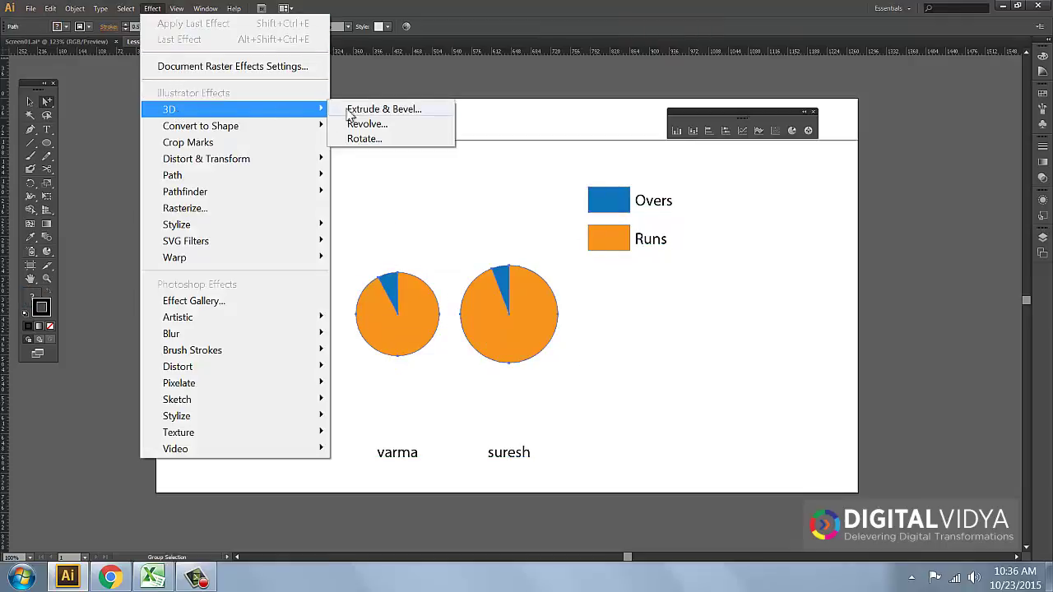
{"action": "left_click", "coordinate": [378, 109]}
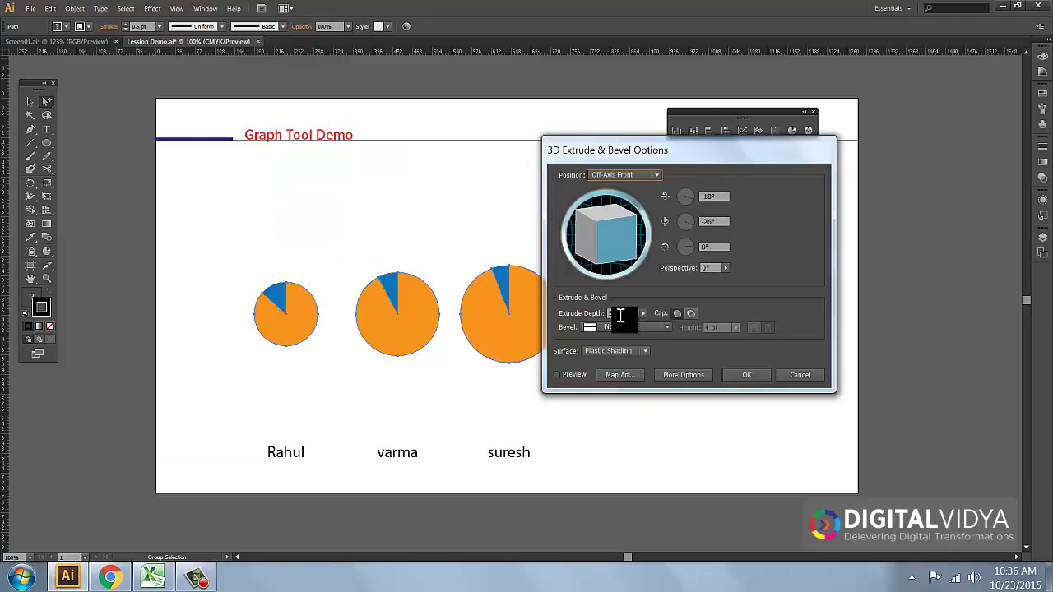
{"action": "left_click_drag", "start_coordinate": [625, 314], "coordinate": [567, 319]}
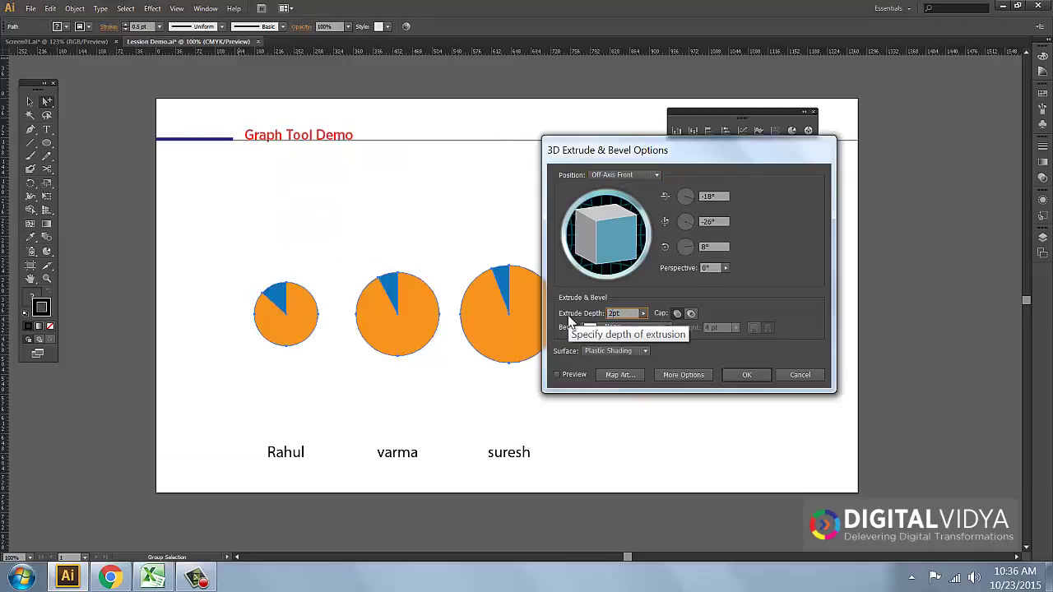
{"action": "left_click", "coordinate": [621, 175]}
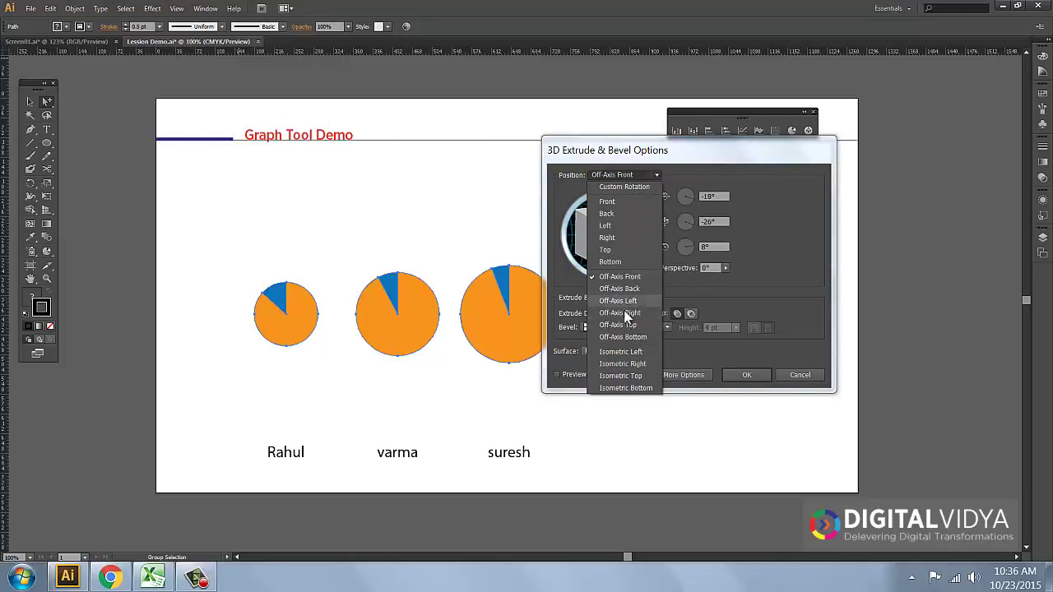
{"action": "left_click", "coordinate": [621, 351]}
{"action": "left_click", "coordinate": [574, 375]}
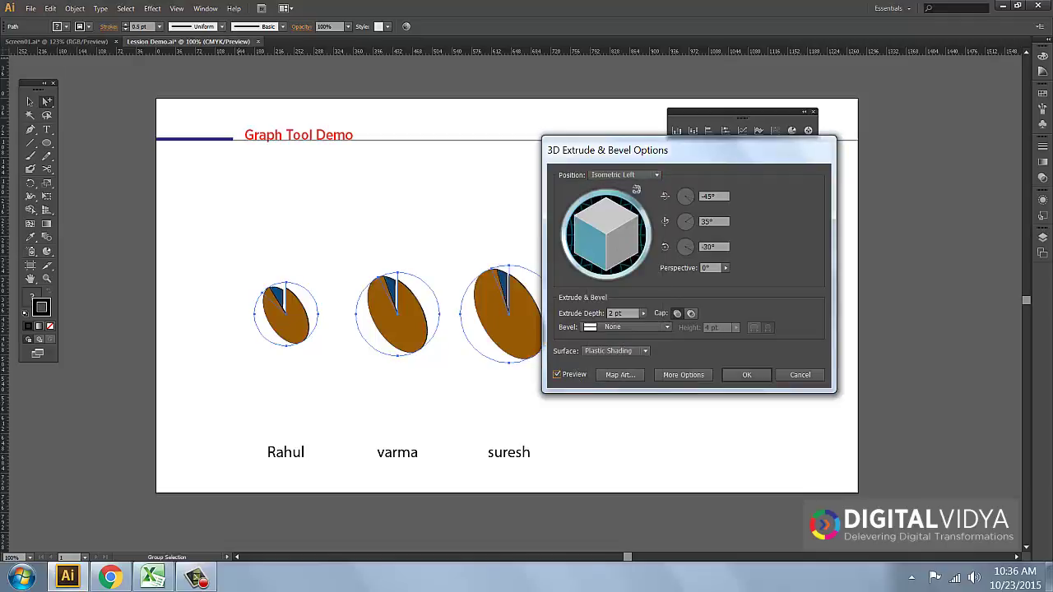
{"action": "left_click", "coordinate": [639, 174]}
{"action": "left_click", "coordinate": [641, 176]}
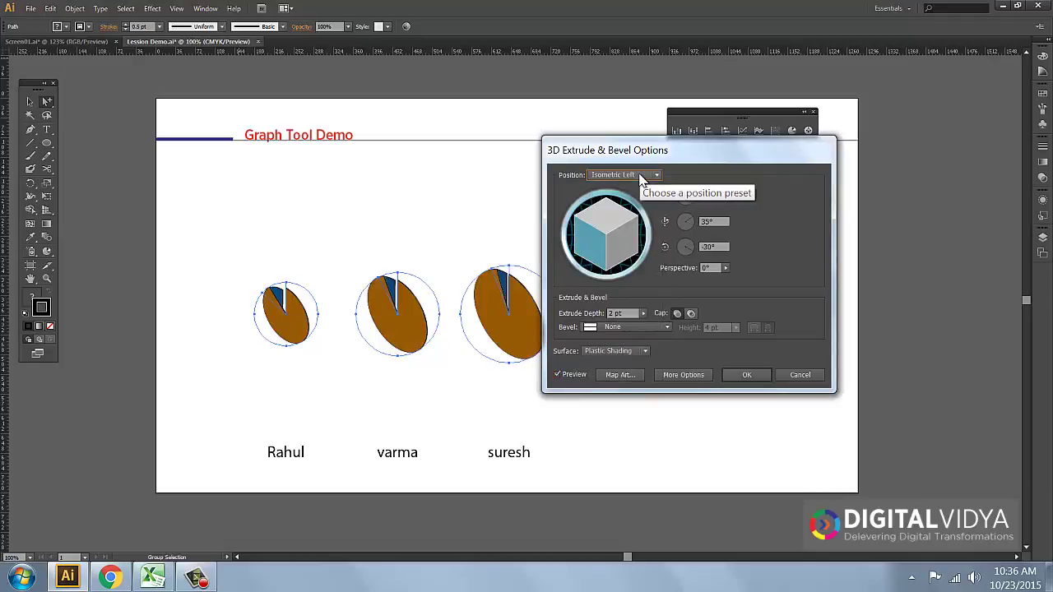
{"action": "scroll", "coordinate": [641, 176], "scroll_direction": "up", "scroll_amount": 2}
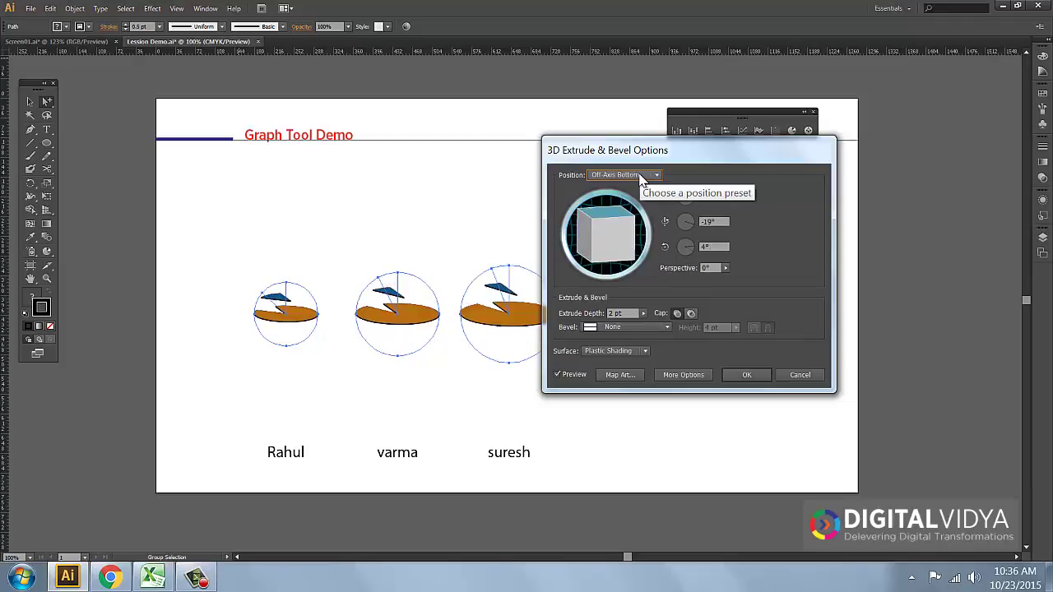
{"action": "scroll", "coordinate": [640, 176], "scroll_direction": "up", "scroll_amount": 4}
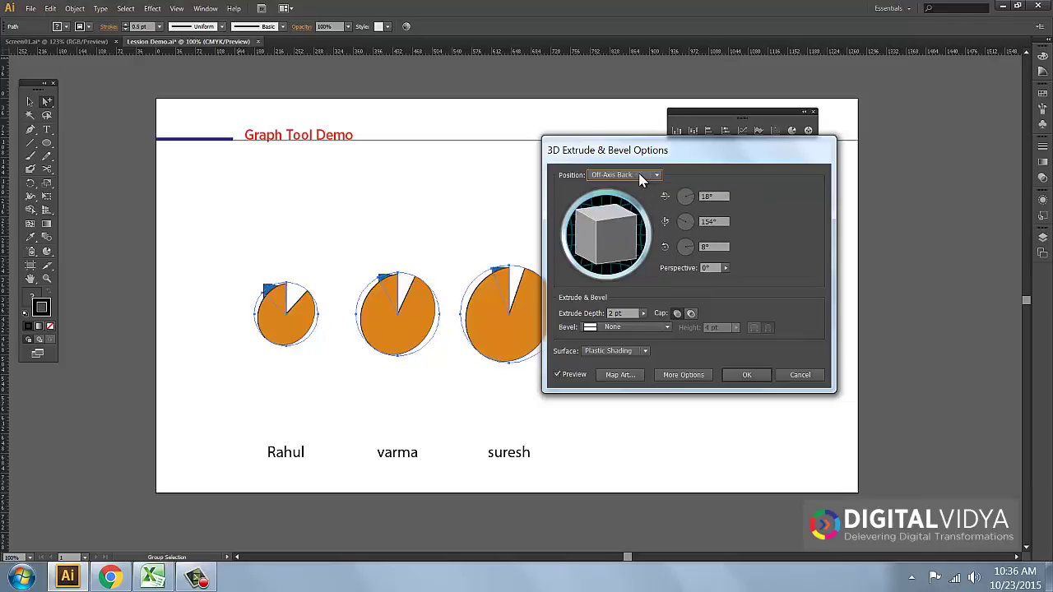
{"action": "scroll", "coordinate": [641, 179], "scroll_direction": "down", "scroll_amount": 1}
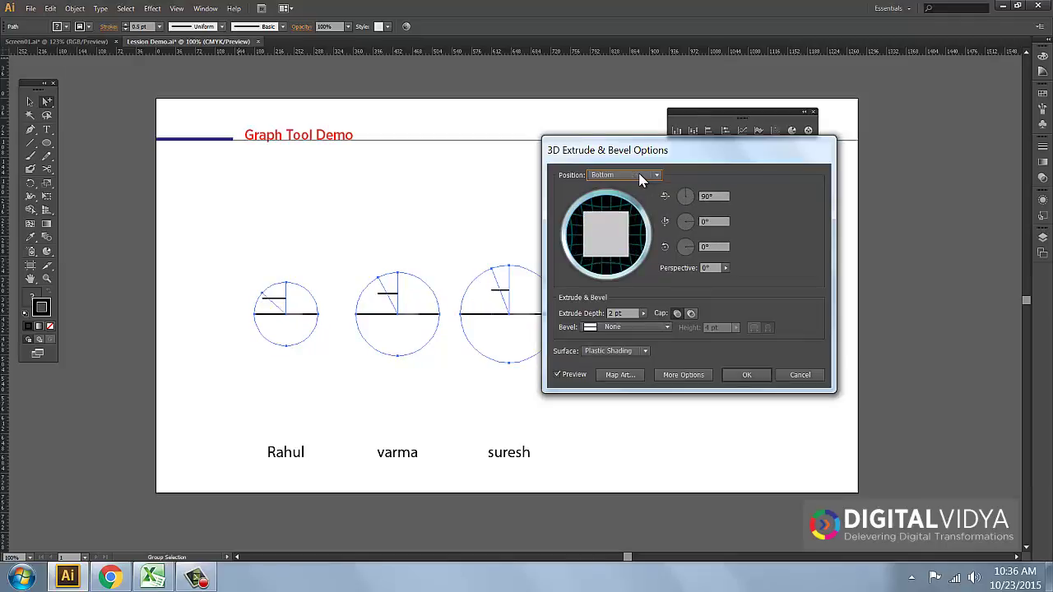
{"action": "scroll", "coordinate": [640, 180], "scroll_direction": "down", "scroll_amount": 1}
{"action": "scroll", "coordinate": [641, 179], "scroll_direction": "down", "scroll_amount": 2}
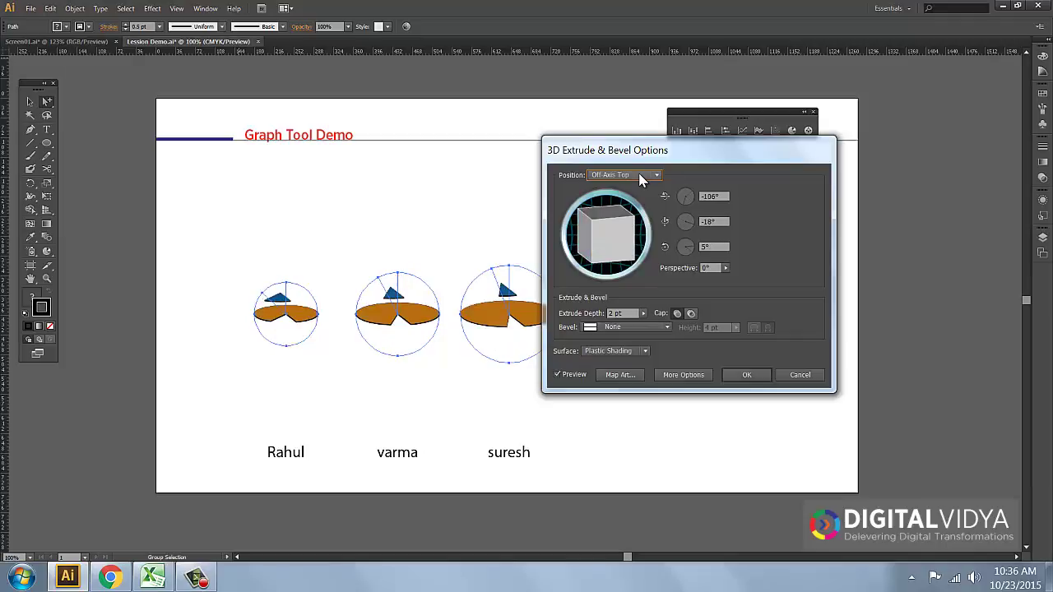
{"action": "scroll", "coordinate": [641, 179], "scroll_direction": "down", "scroll_amount": 1}
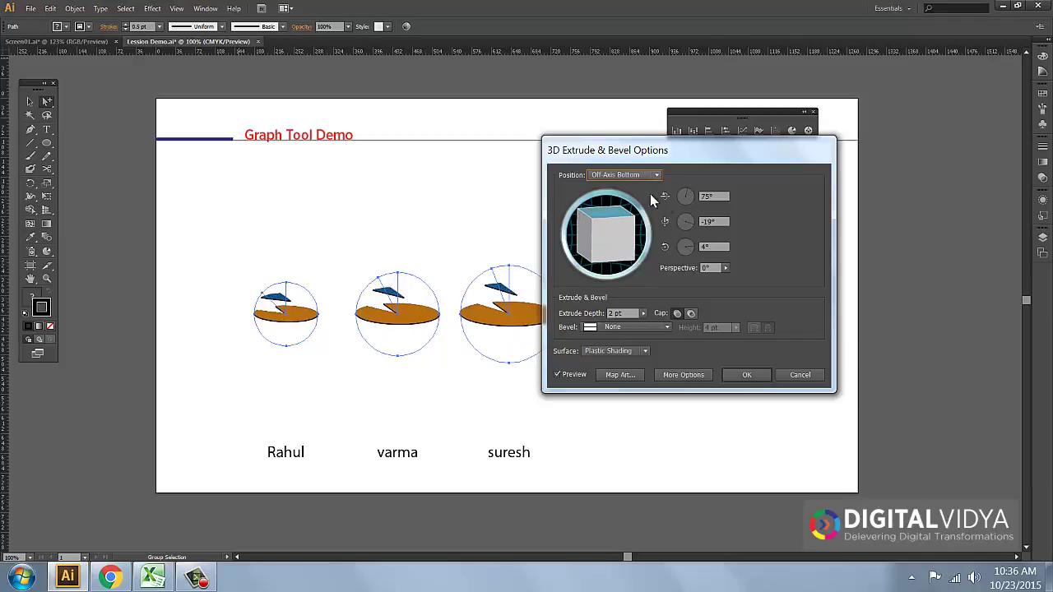
{"action": "left_click", "coordinate": [802, 376]}
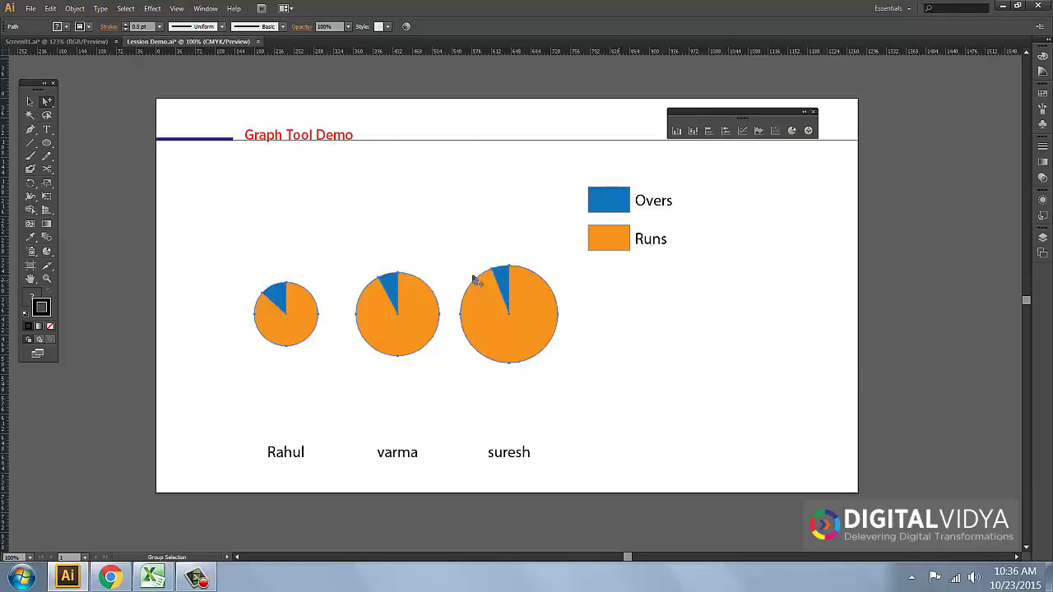
Delete the pie graph and drag out a new column graph area across the artboard
{"action": "left_click", "coordinate": [30, 101]}
{"action": "left_click", "coordinate": [397, 313]}
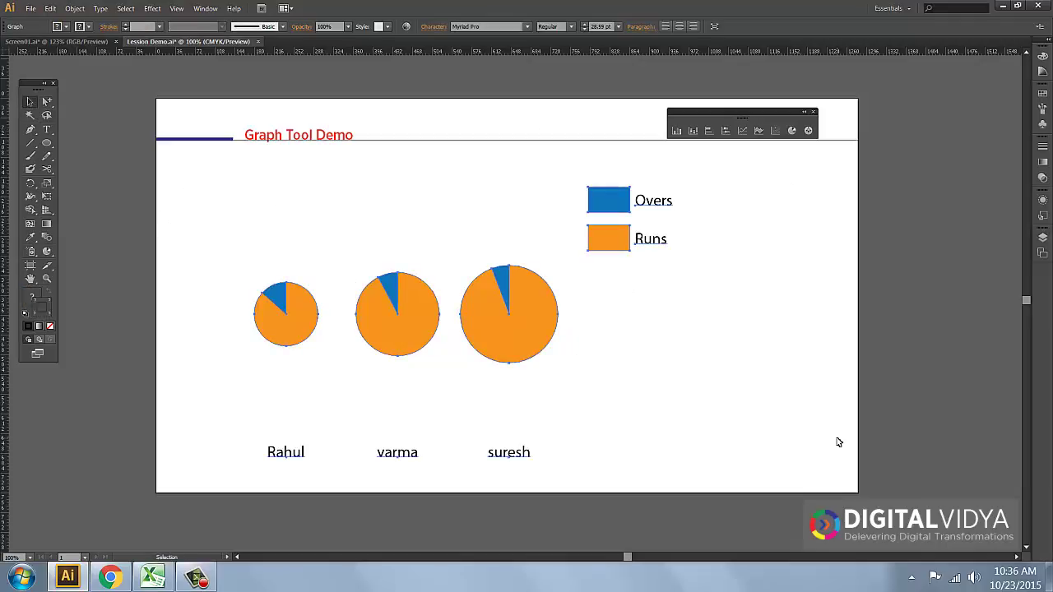
{"action": "key", "text": "Delete"}
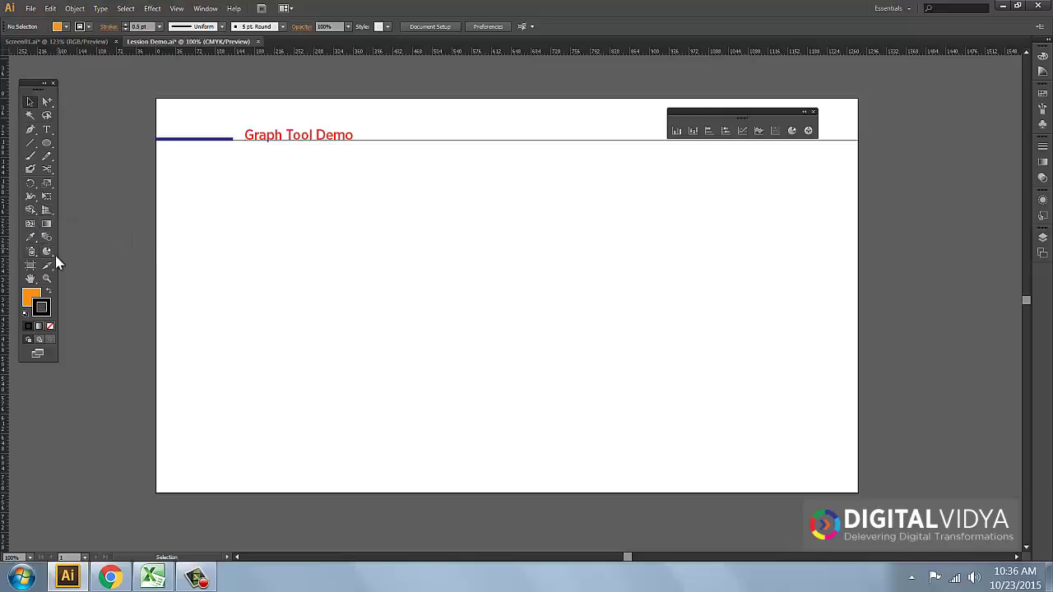
{"action": "left_click_drag", "start_coordinate": [47, 251], "coordinate": [86, 245]}
{"action": "left_click_drag", "start_coordinate": [186, 191], "coordinate": [651, 449]}
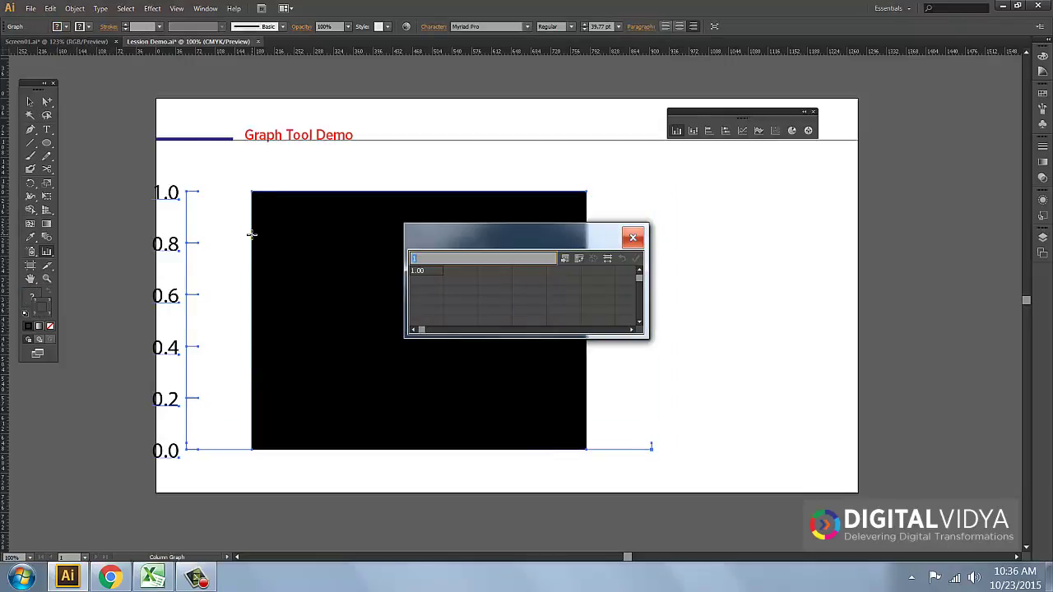
{"action": "left_click", "coordinate": [153, 577]}
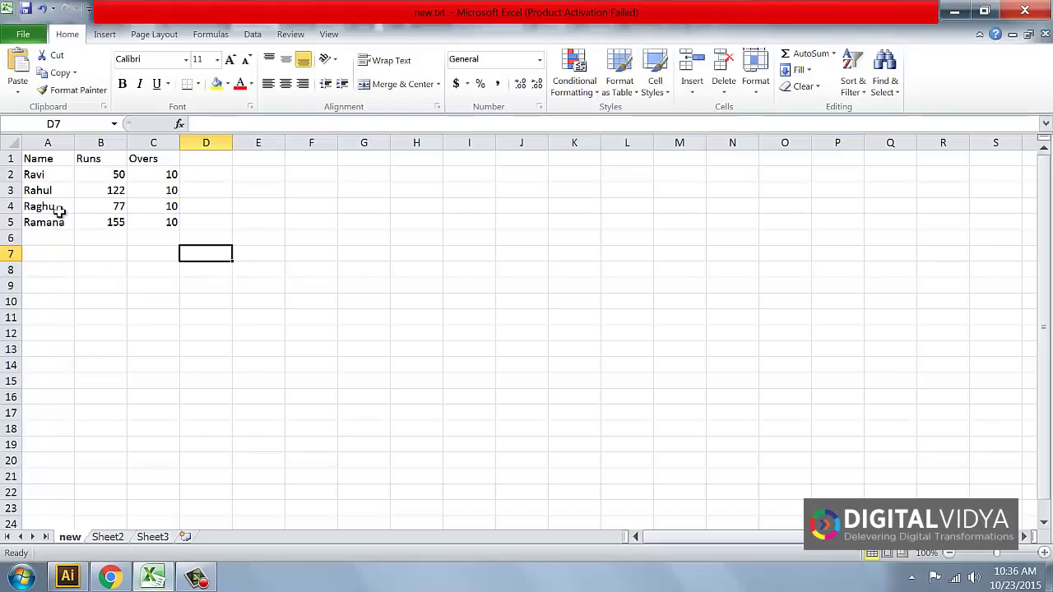
{"action": "left_click", "coordinate": [24, 38]}
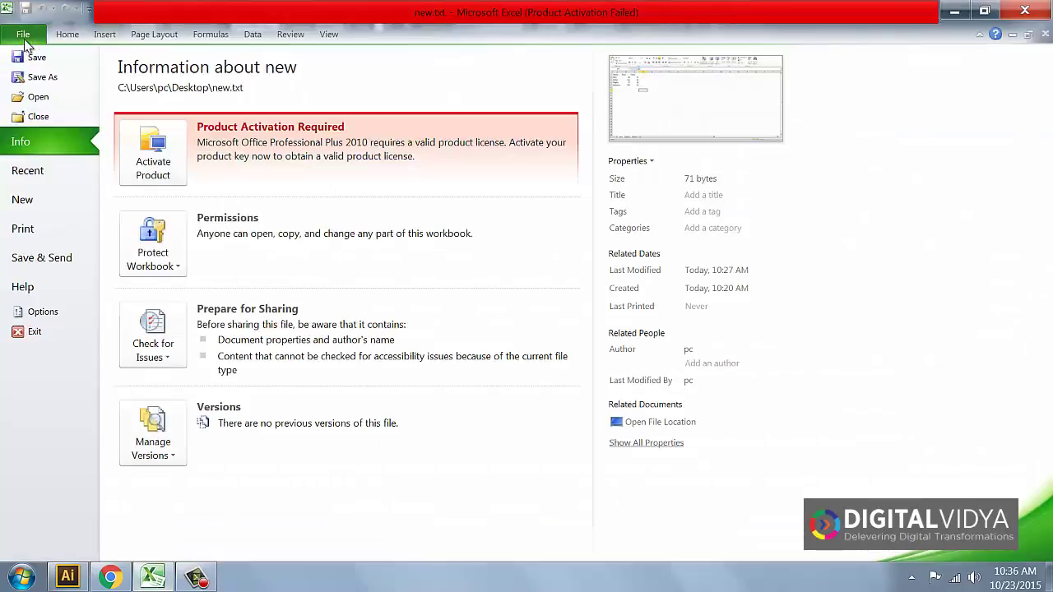
{"action": "left_click", "coordinate": [42, 76]}
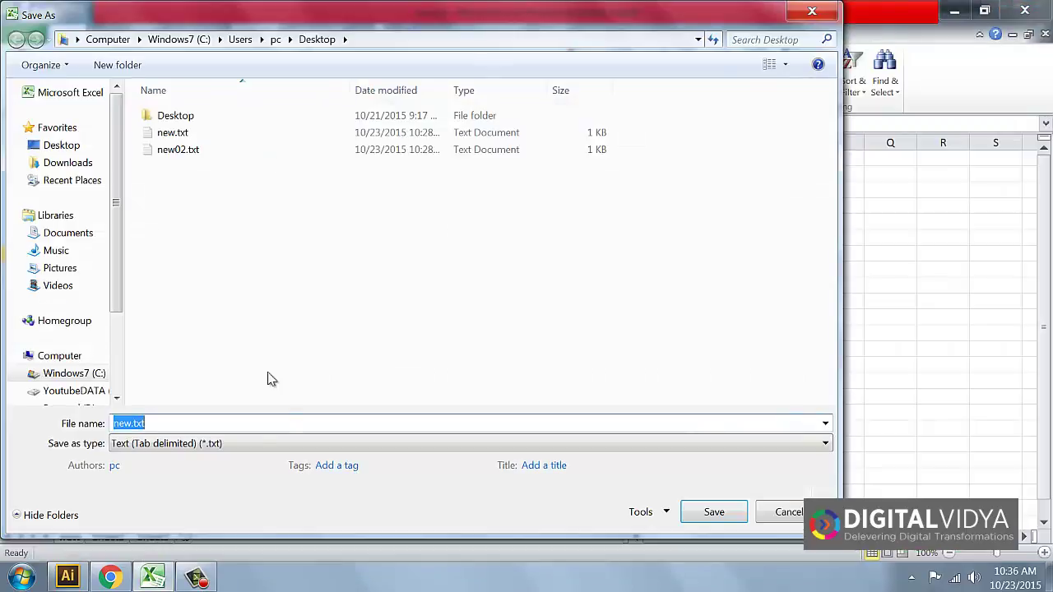
{"action": "left_click", "coordinate": [182, 445]}
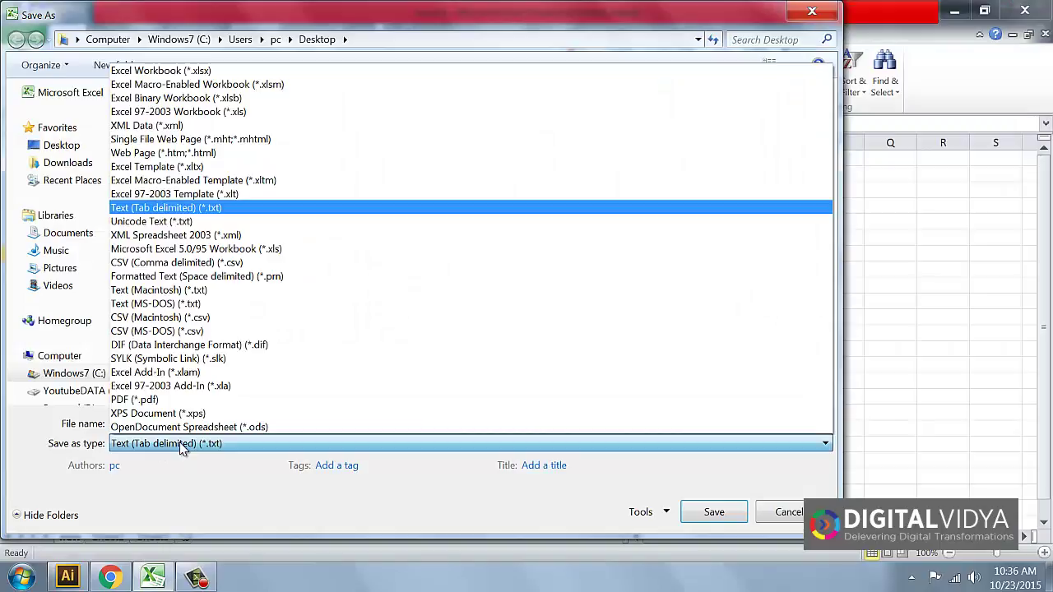
{"action": "left_click", "coordinate": [172, 221]}
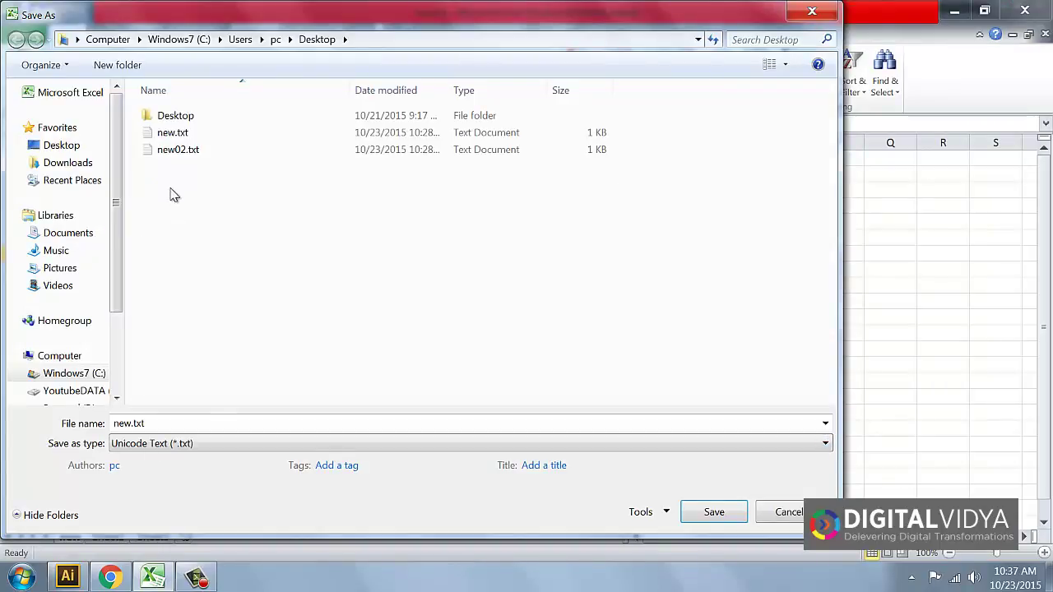
{"action": "left_click", "coordinate": [83, 148]}
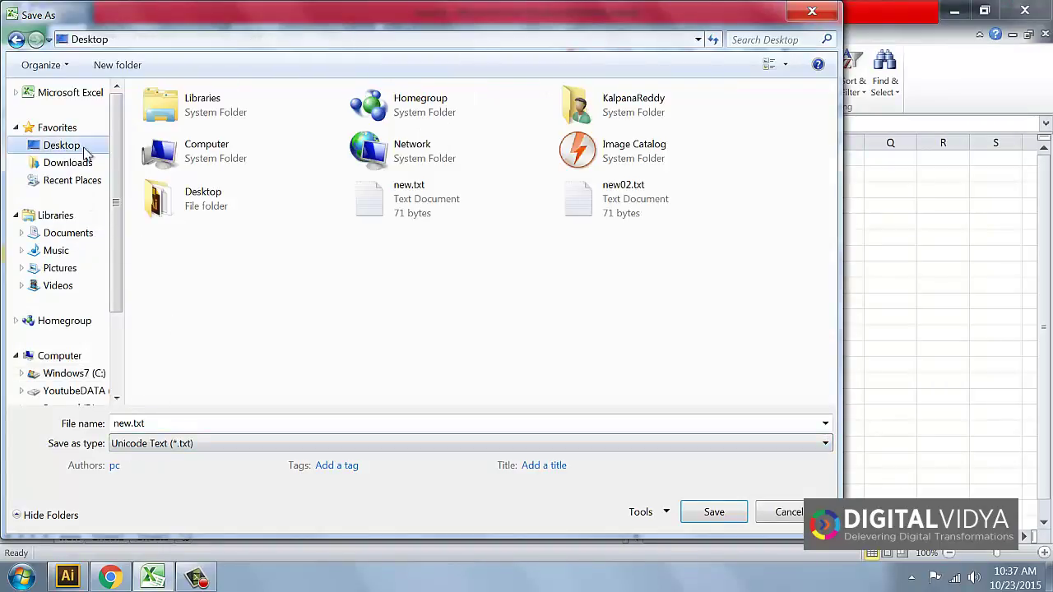
{"action": "left_click", "coordinate": [785, 513]}
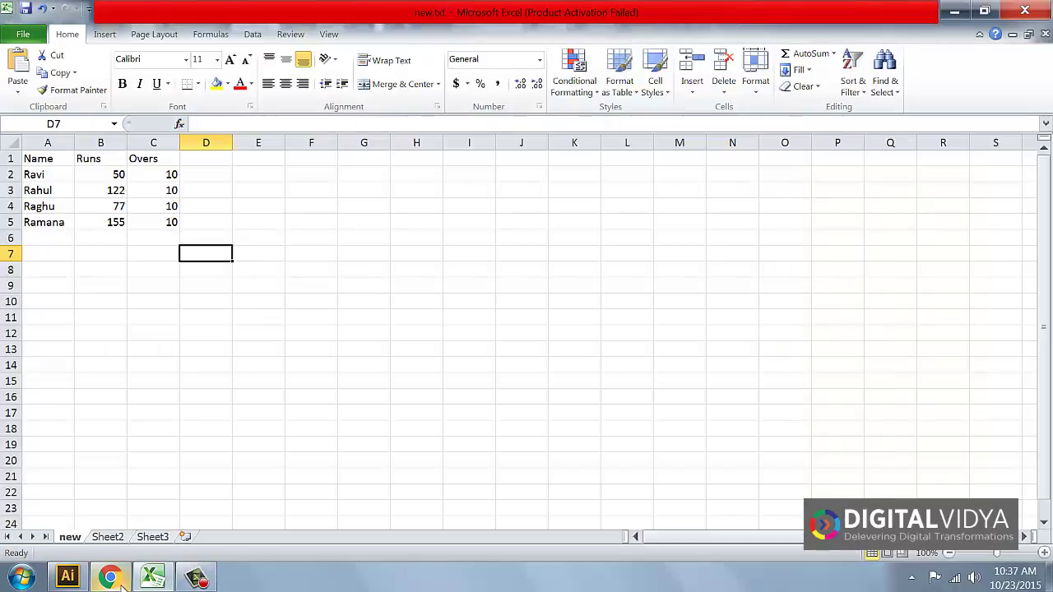
Import new02.txt from the Desktop into the graph data, apply it, and close the data window
{"action": "left_click", "coordinate": [67, 578]}
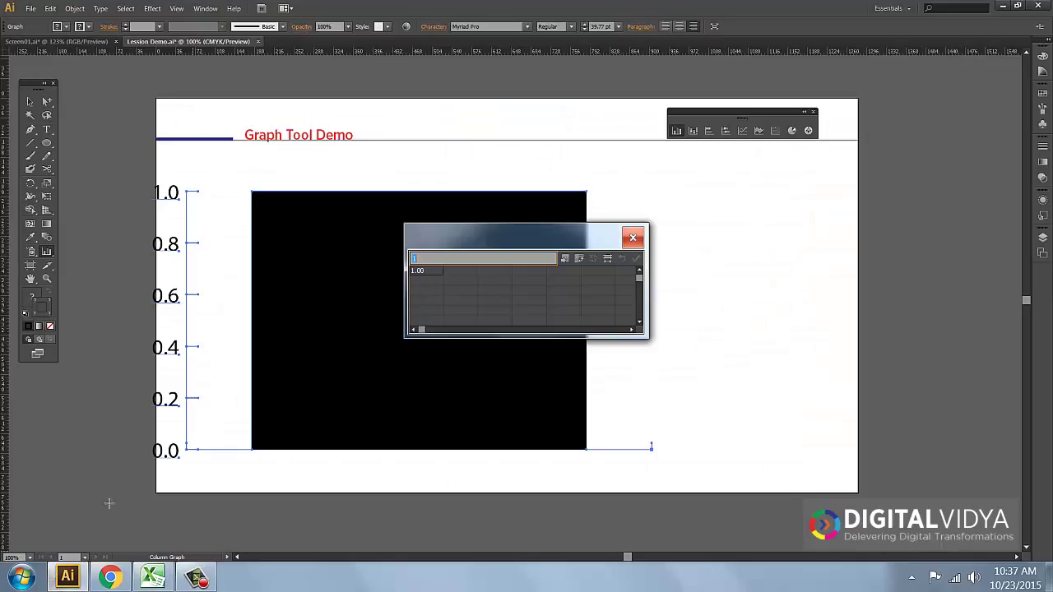
{"action": "left_click", "coordinate": [564, 259]}
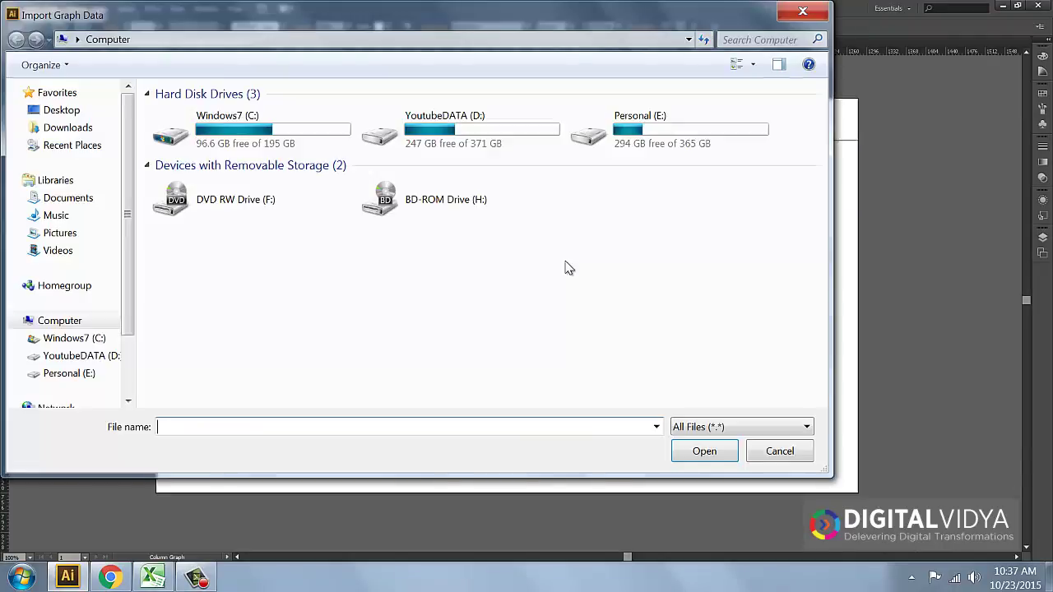
{"action": "left_click", "coordinate": [69, 109]}
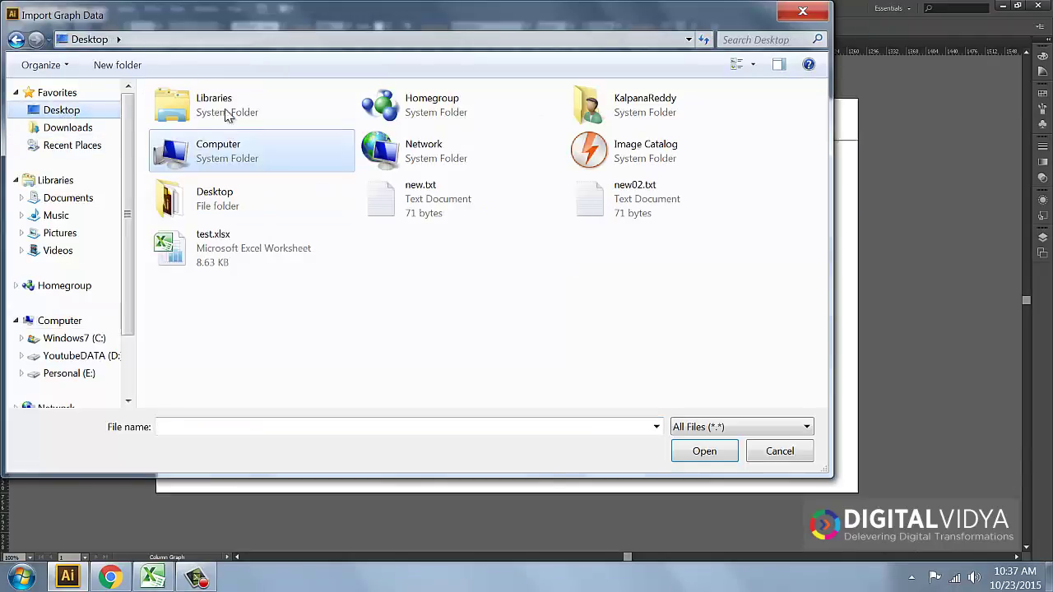
{"action": "left_click", "coordinate": [589, 199]}
{"action": "left_click", "coordinate": [704, 451]}
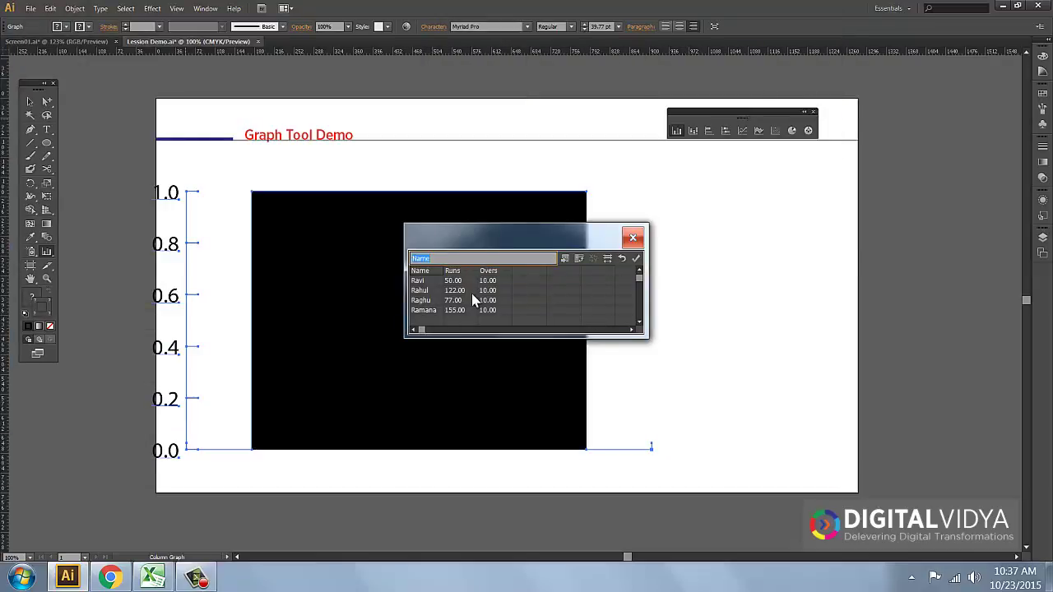
{"action": "left_click", "coordinate": [635, 260]}
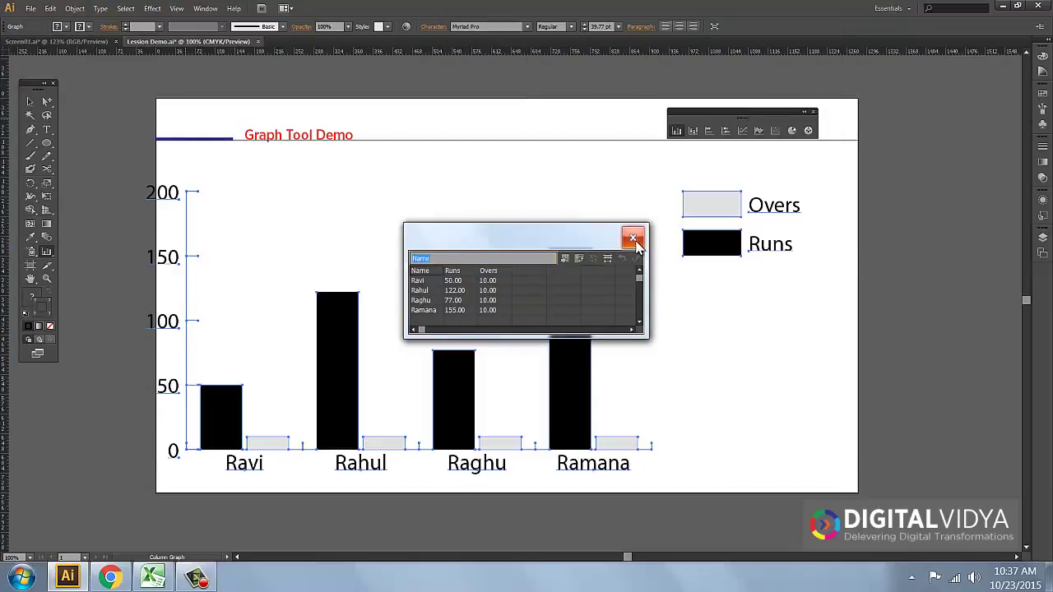
{"action": "left_click", "coordinate": [633, 239]}
{"action": "left_click", "coordinate": [29, 103]}
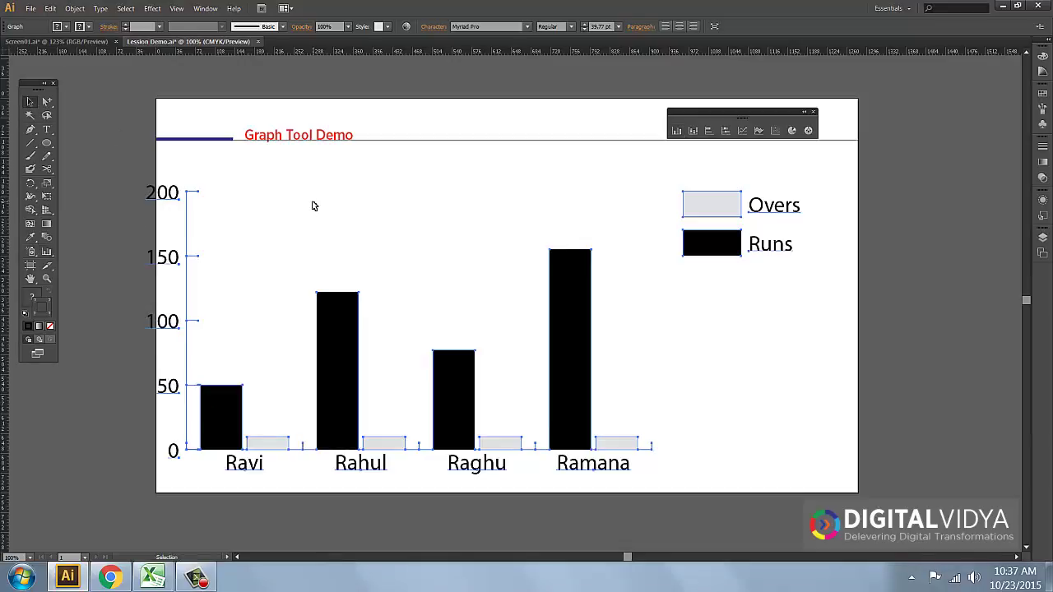
Apply a 3D Extrude & Bevel to the graph, Isometric Top position with 0 pt extrude depth
{"action": "left_click", "coordinate": [153, 8]}
{"action": "mouse_move", "coordinate": [177, 113]}
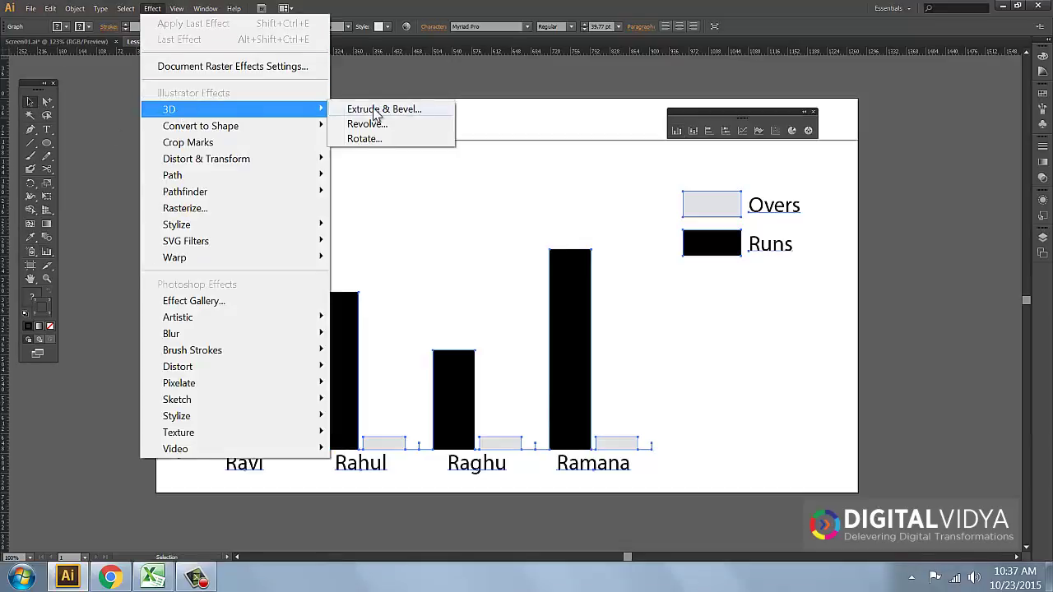
{"action": "left_click", "coordinate": [428, 110]}
{"action": "left_click", "coordinate": [569, 379]}
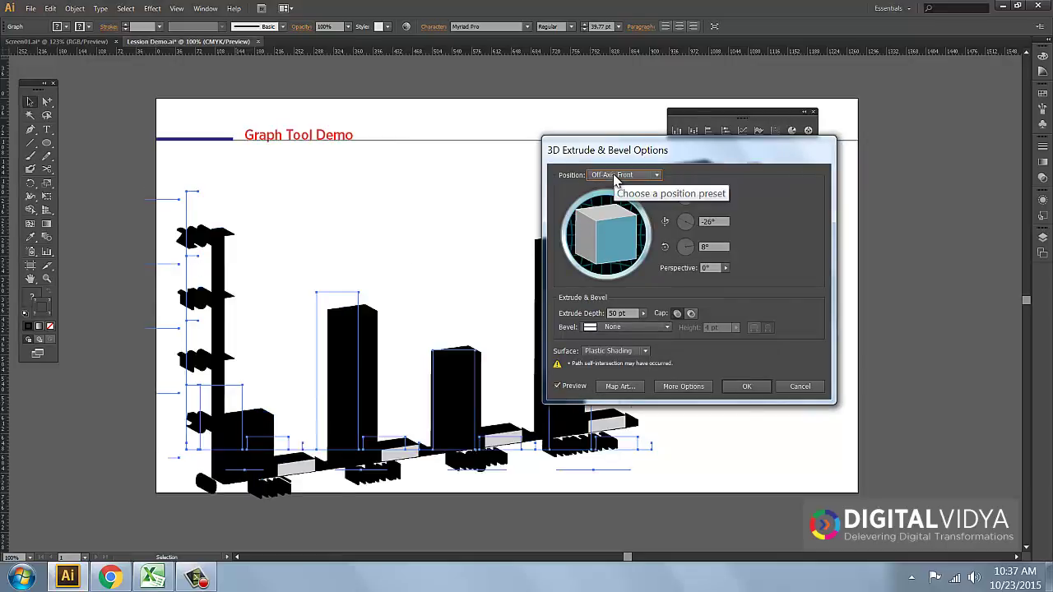
{"action": "scroll", "coordinate": [615, 180], "scroll_direction": "down", "scroll_amount": 4}
{"action": "scroll", "coordinate": [615, 176], "scroll_direction": "down", "scroll_amount": 2}
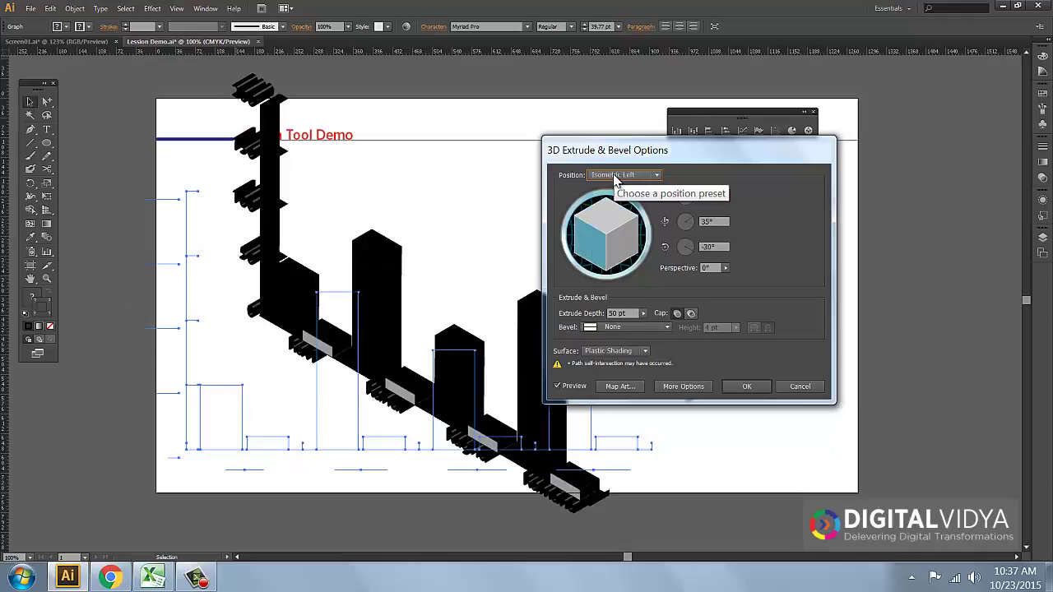
{"action": "scroll", "coordinate": [615, 175], "scroll_direction": "down", "scroll_amount": 1}
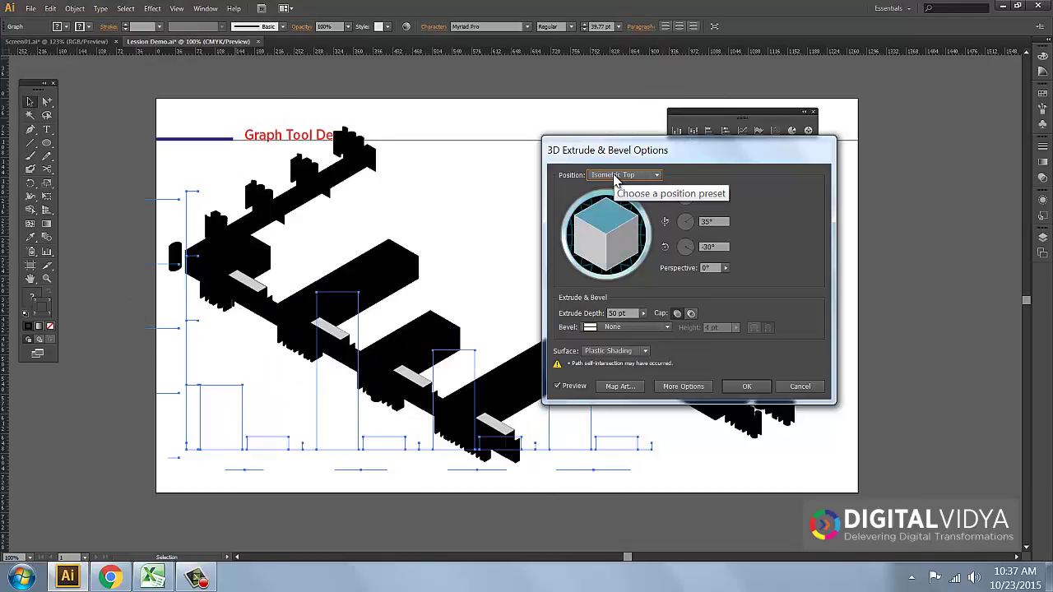
{"action": "left_click", "coordinate": [621, 314]}
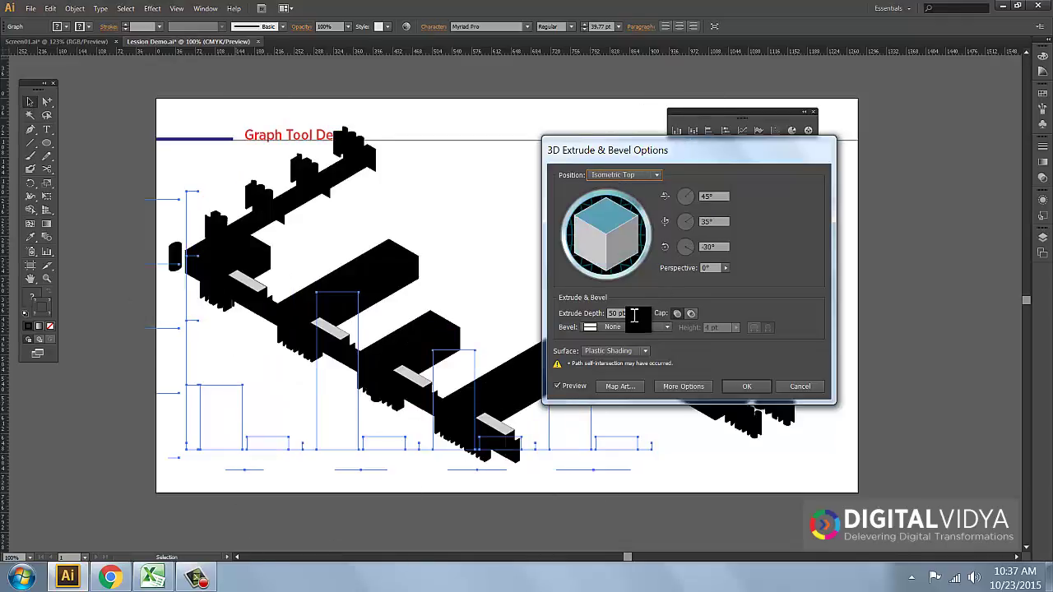
{"action": "type", "text": "0"}
{"action": "key", "text": "Return"}
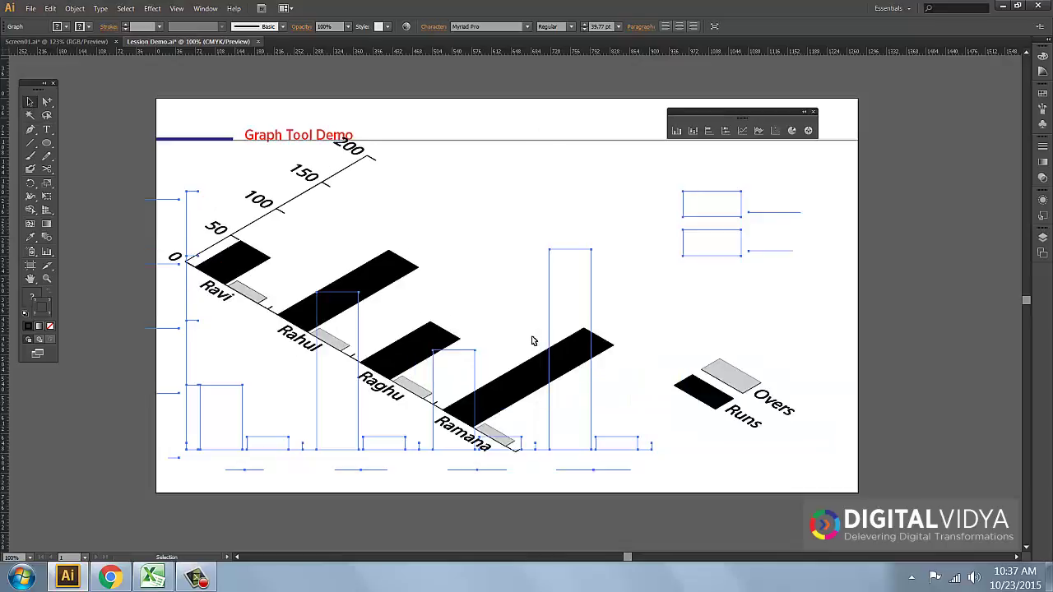
{"action": "left_click", "coordinate": [47, 102]}
Select the graph's bars and legend with Group Selection and fill them with an orange swatch
{"action": "left_click", "coordinate": [253, 258]}
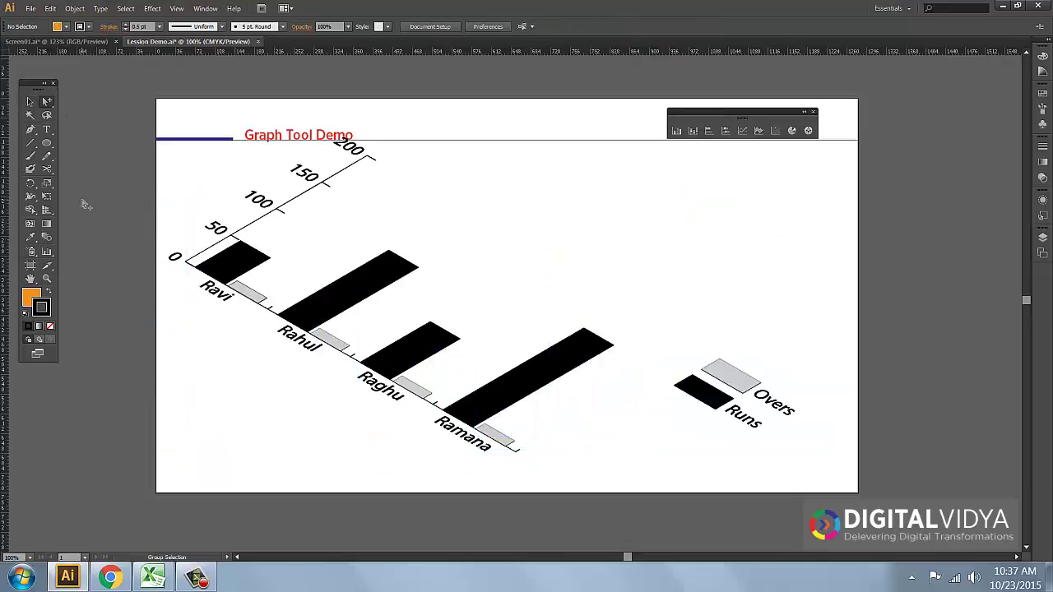
{"action": "left_click", "coordinate": [253, 259]}
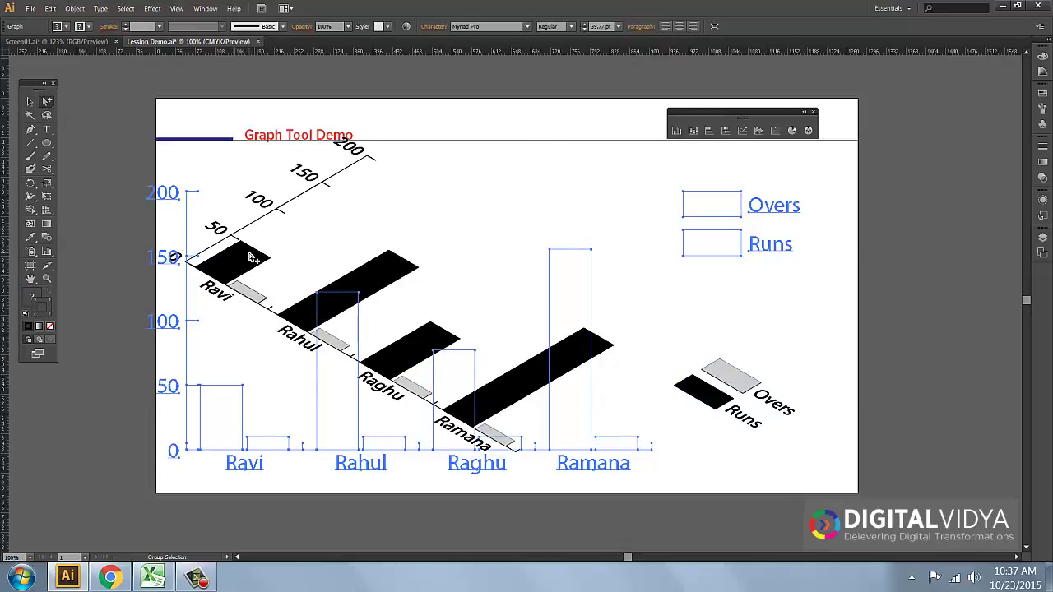
{"action": "key", "text": "slash"}
{"action": "left_click", "coordinate": [47, 102]}
{"action": "left_click", "coordinate": [99, 115]}
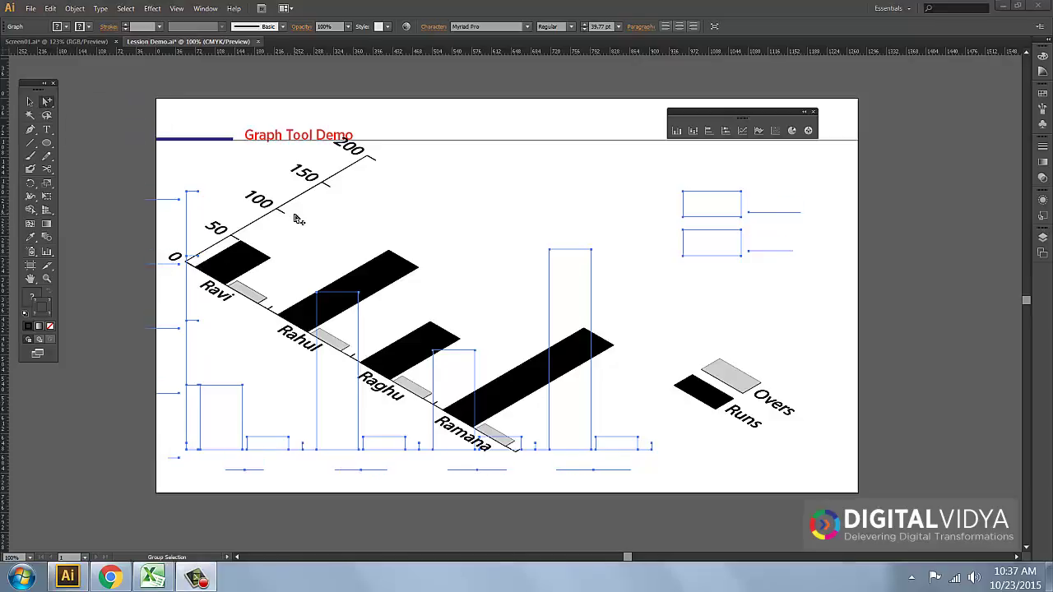
{"action": "key", "text": "ctrl+z"}
{"action": "key", "text": "slash"}
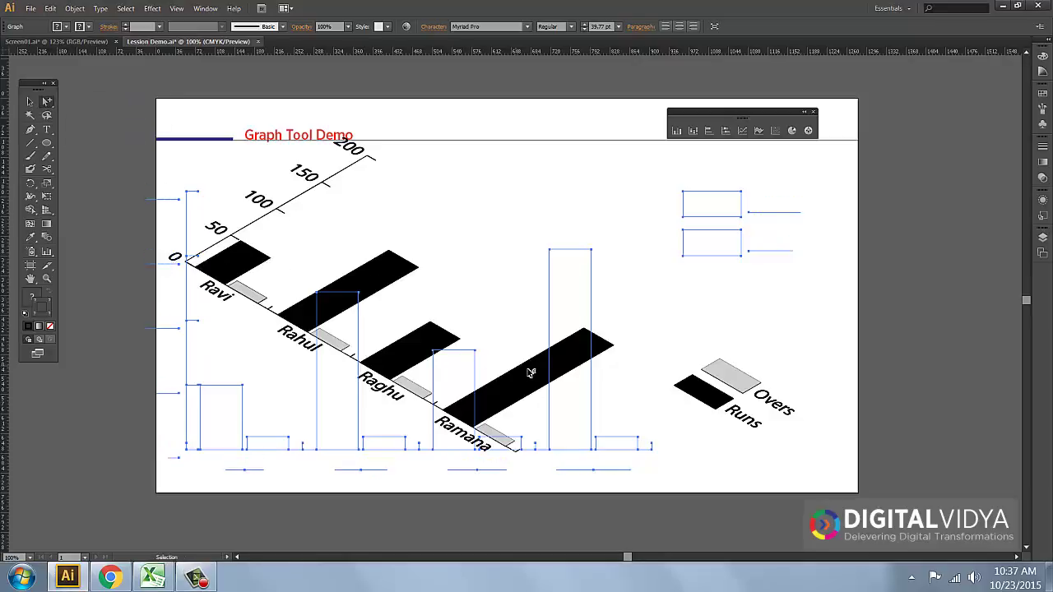
{"action": "left_click", "coordinate": [80, 26]}
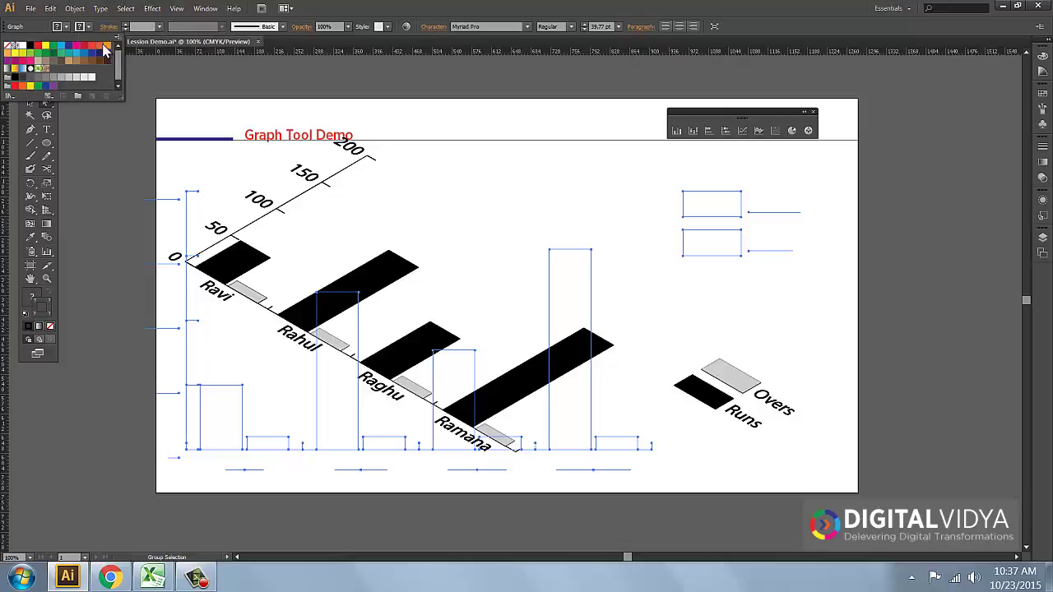
{"action": "left_click", "coordinate": [99, 49]}
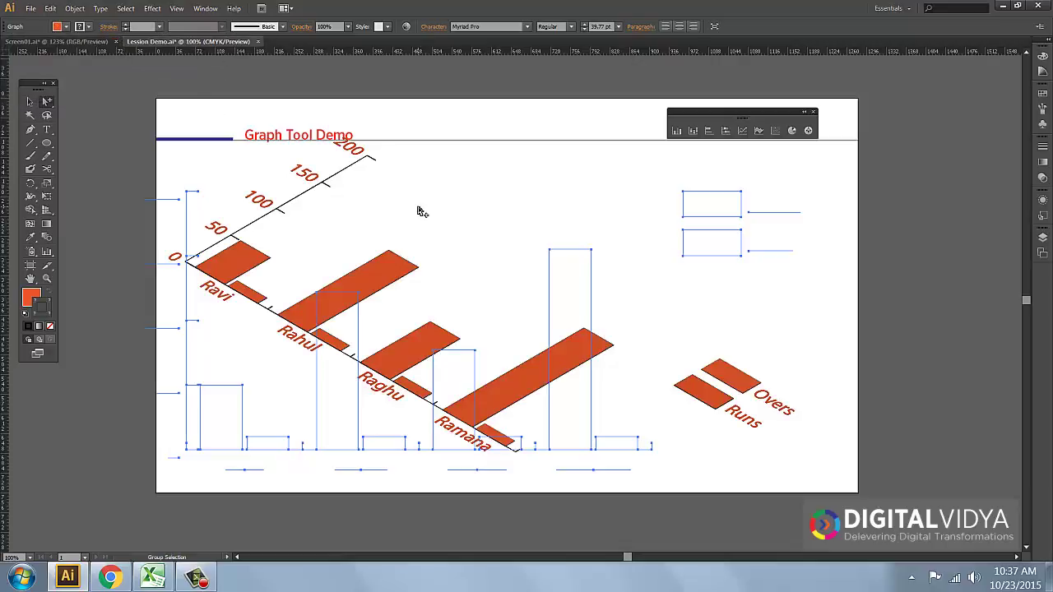